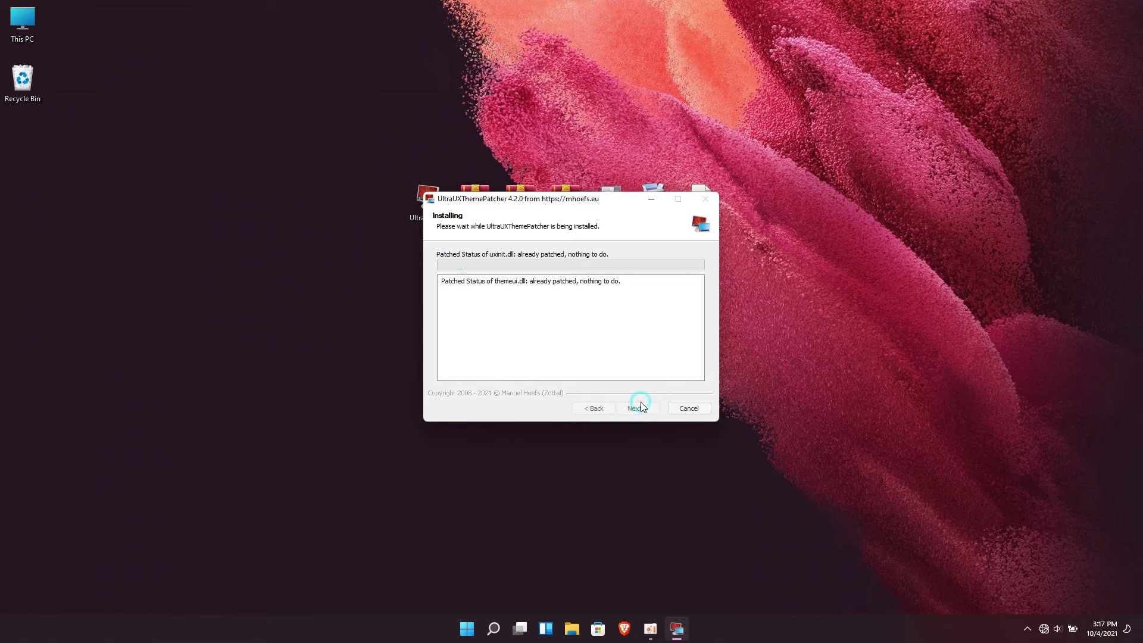
- Complete the UltraUXThemePatcher 4.2.0 setup and close the installer without choosing the donation option
{"action": "left_click", "coordinate": [641, 408]}
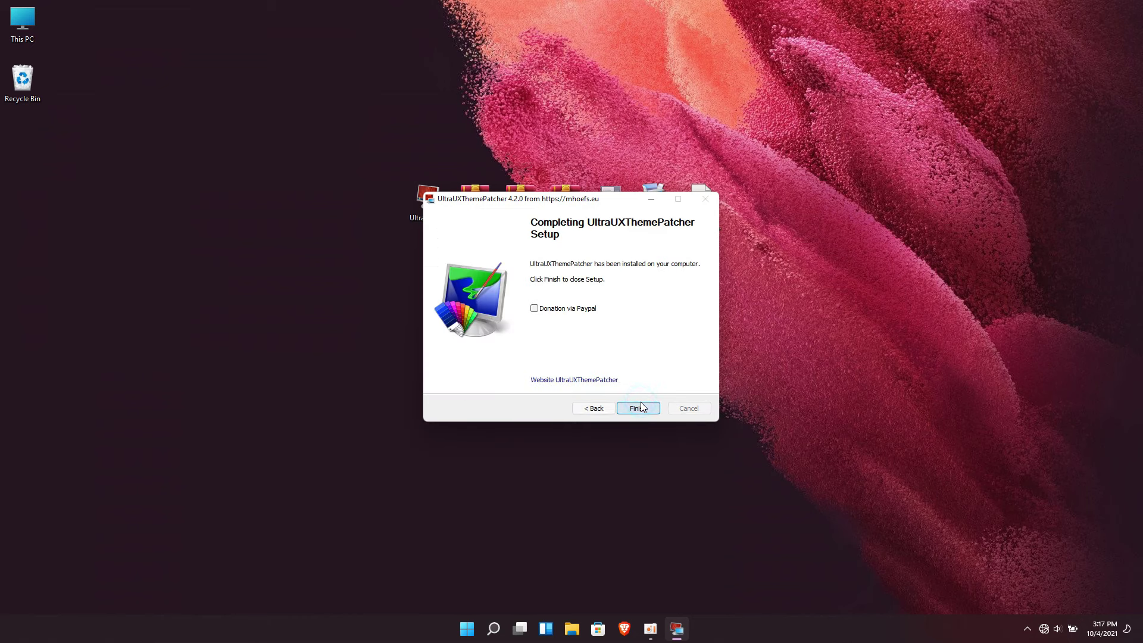
{"action": "left_click", "coordinate": [637, 408]}
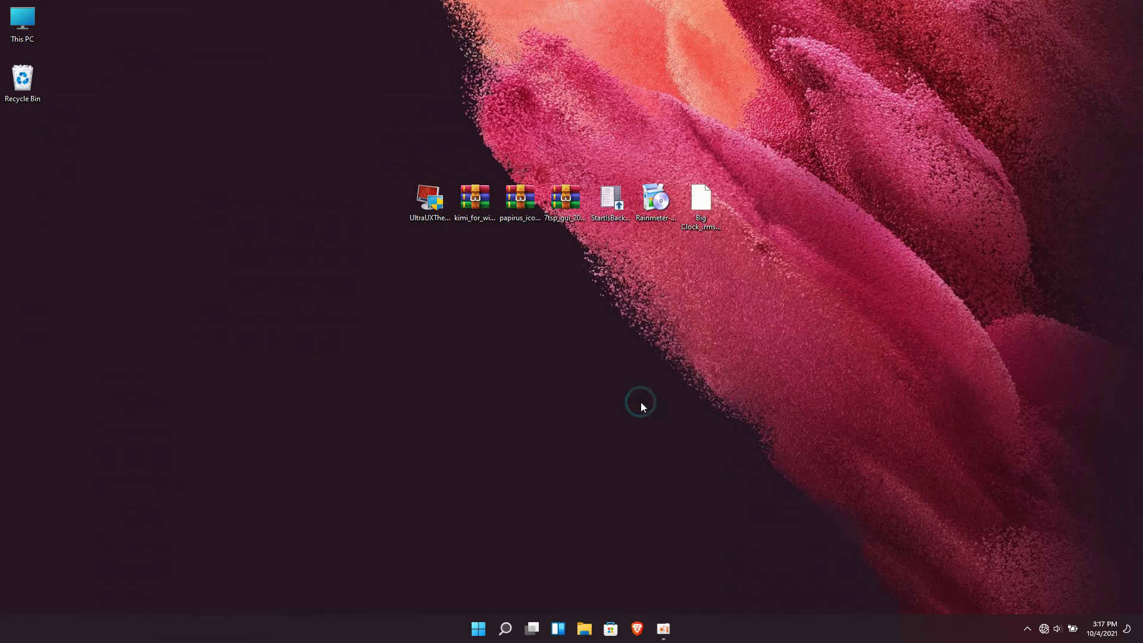
- Extract the kimi_for_windows archive to its default folder on the desktop, showing the extracted files when complete
{"action": "right_click", "coordinate": [474, 218]}
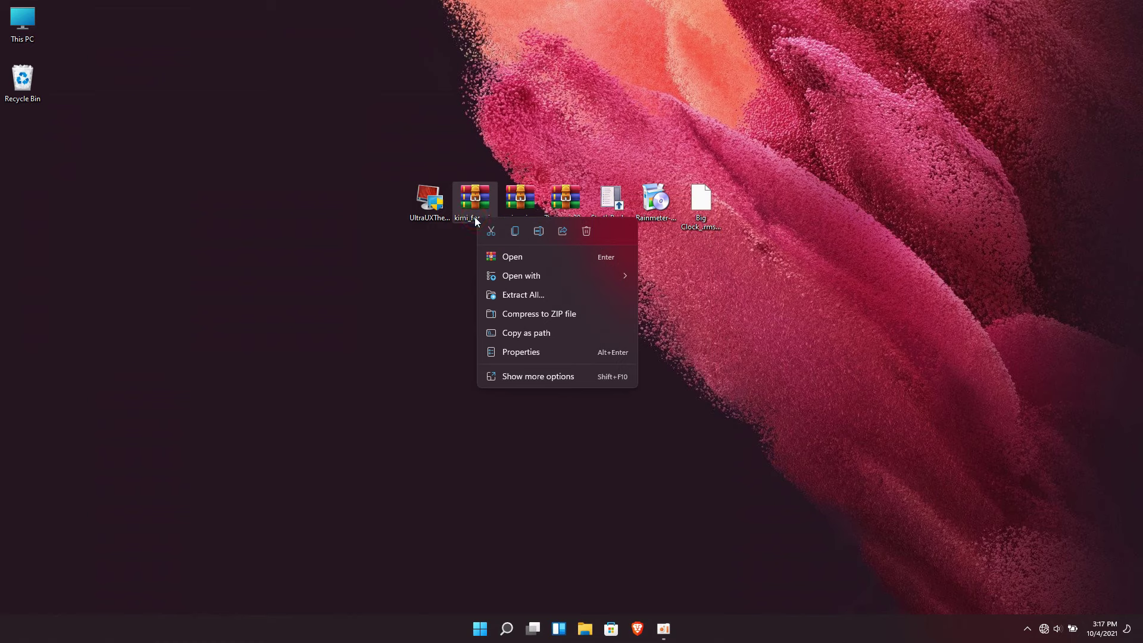
{"action": "left_click", "coordinate": [502, 294]}
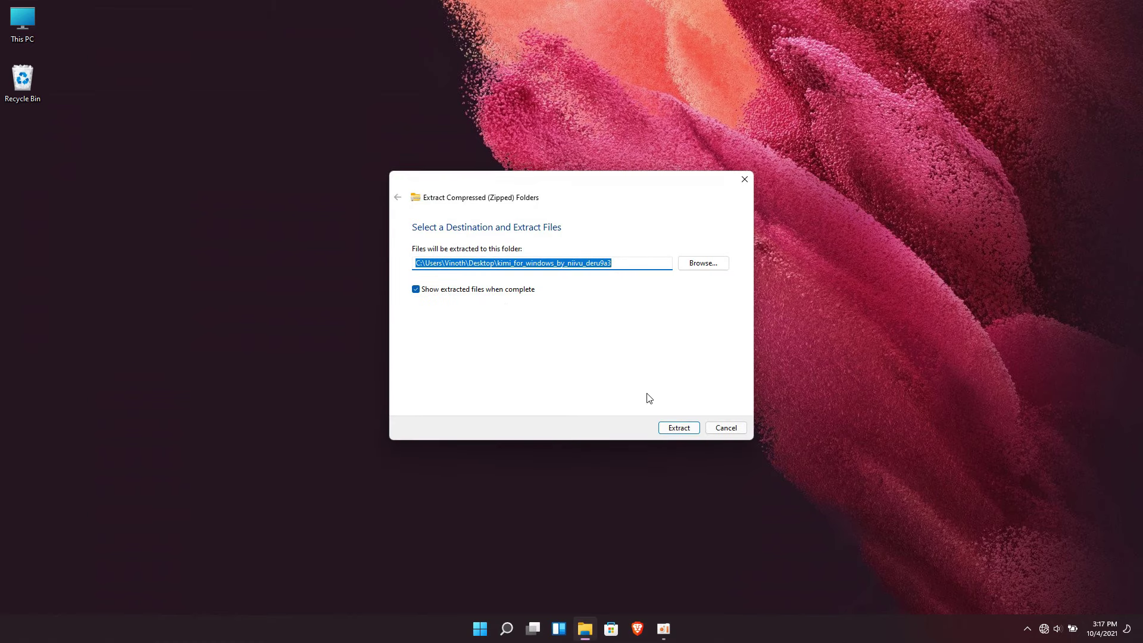
{"action": "left_click", "coordinate": [667, 427]}
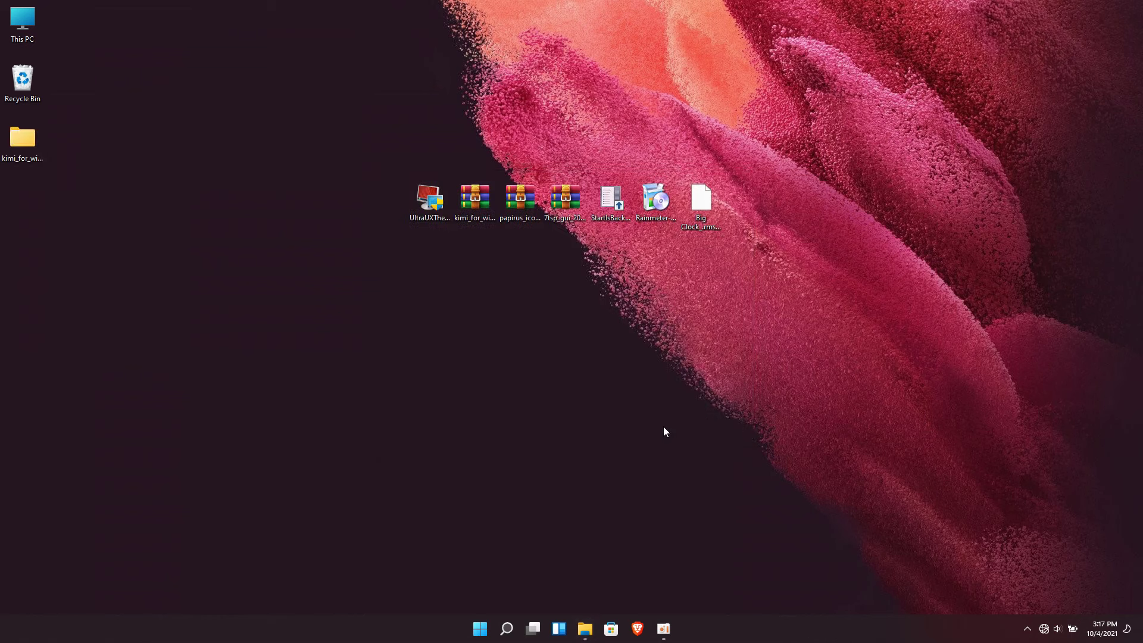
- Copy the Kimi folder and all Kimi theme files from the Themes folder of the extracted Kimi for Windows package
{"action": "double_click", "coordinate": [339, 195]}
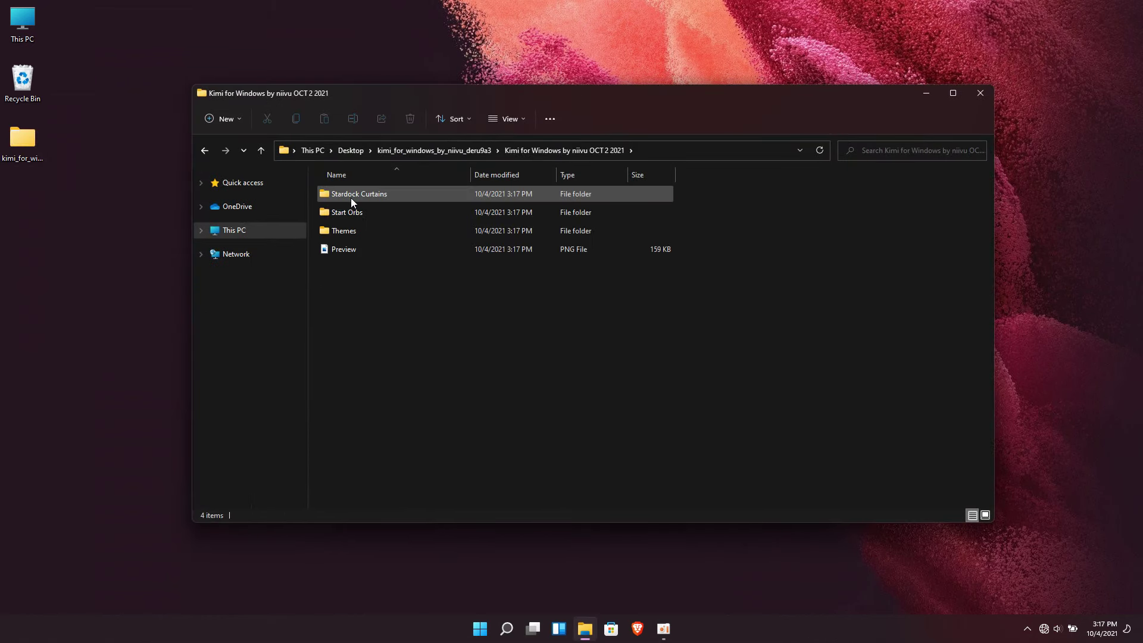
{"action": "left_click", "coordinate": [357, 230]}
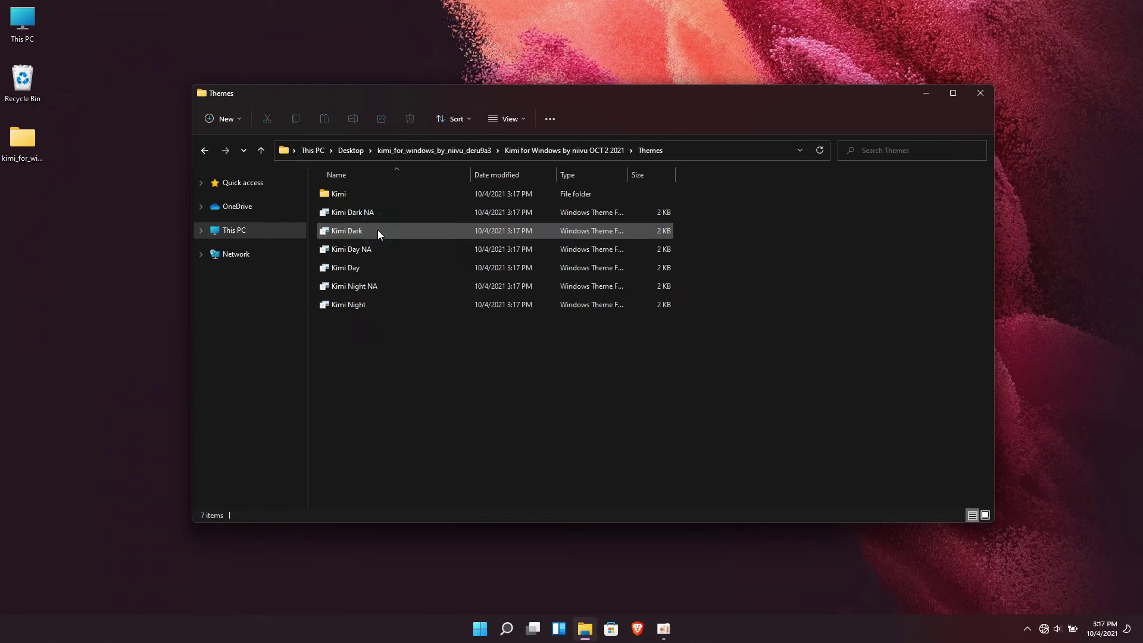
{"action": "left_click_drag", "start_coordinate": [363, 342], "coordinate": [372, 191]}
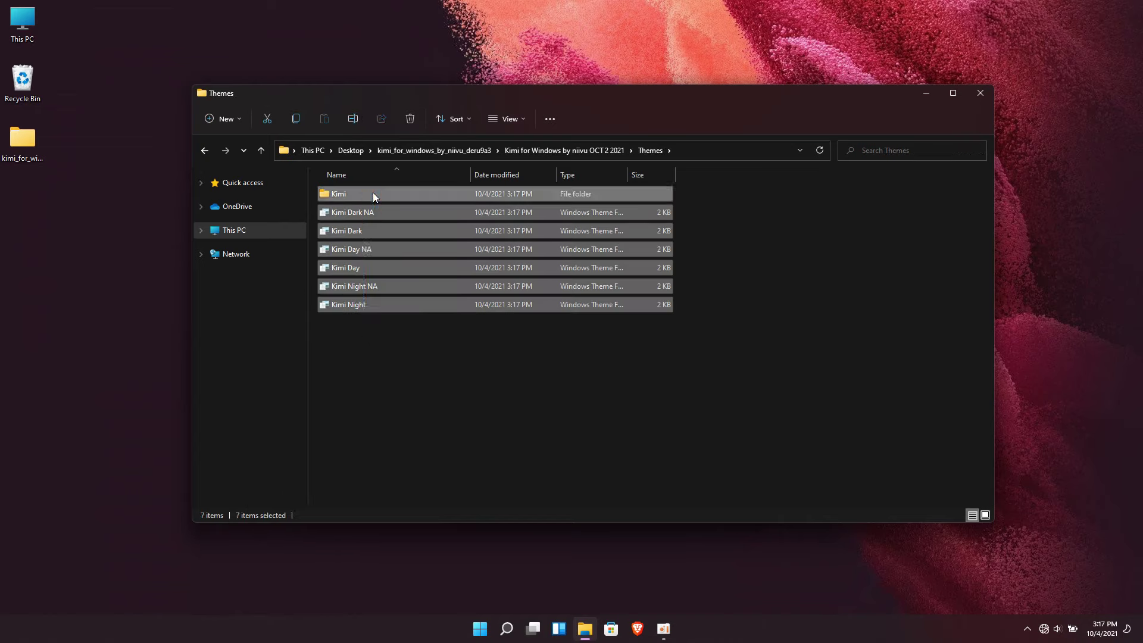
{"action": "right_click", "coordinate": [372, 192]}
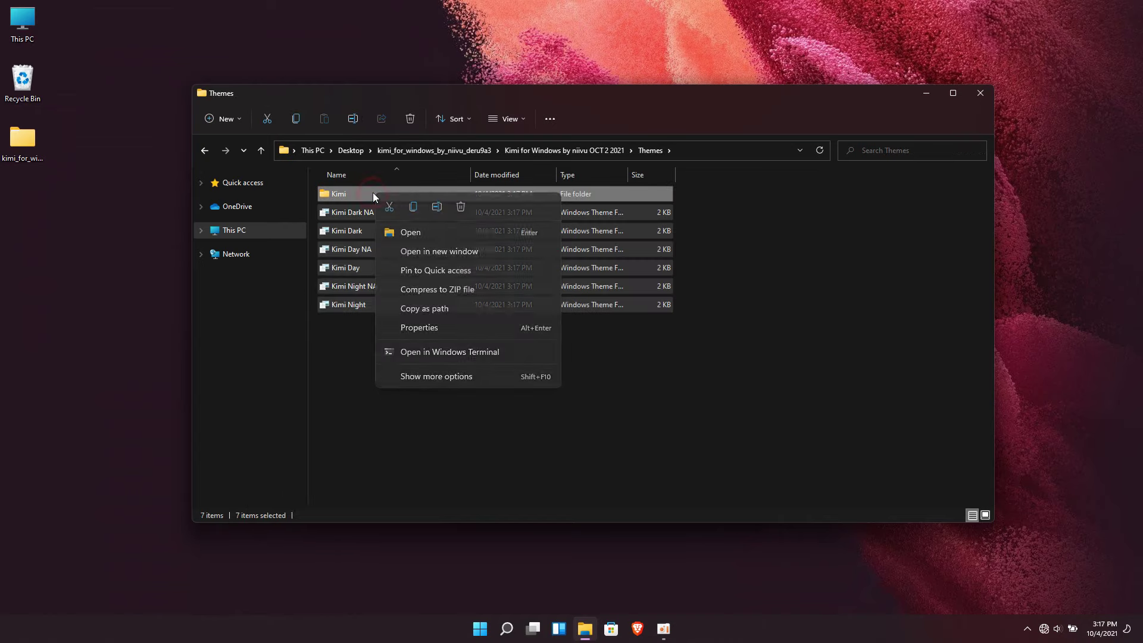
{"action": "left_click", "coordinate": [411, 207]}
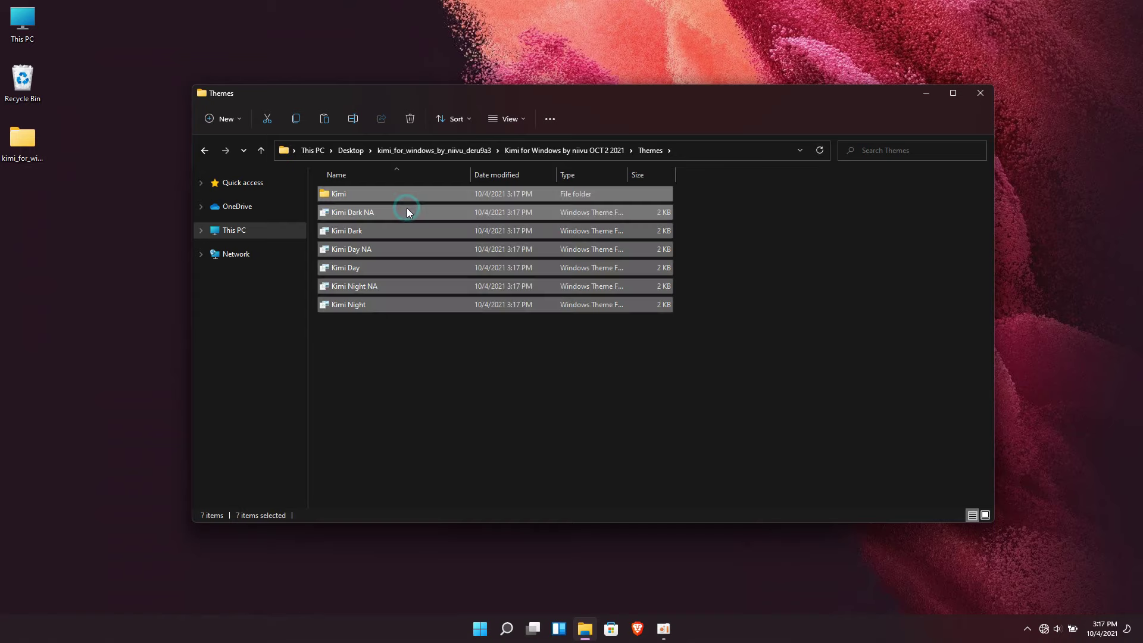
- Go to the system's theme folder at C:\Windows\Resources\Themes
{"action": "left_click", "coordinate": [276, 235]}
{"action": "left_click", "coordinate": [330, 282]}
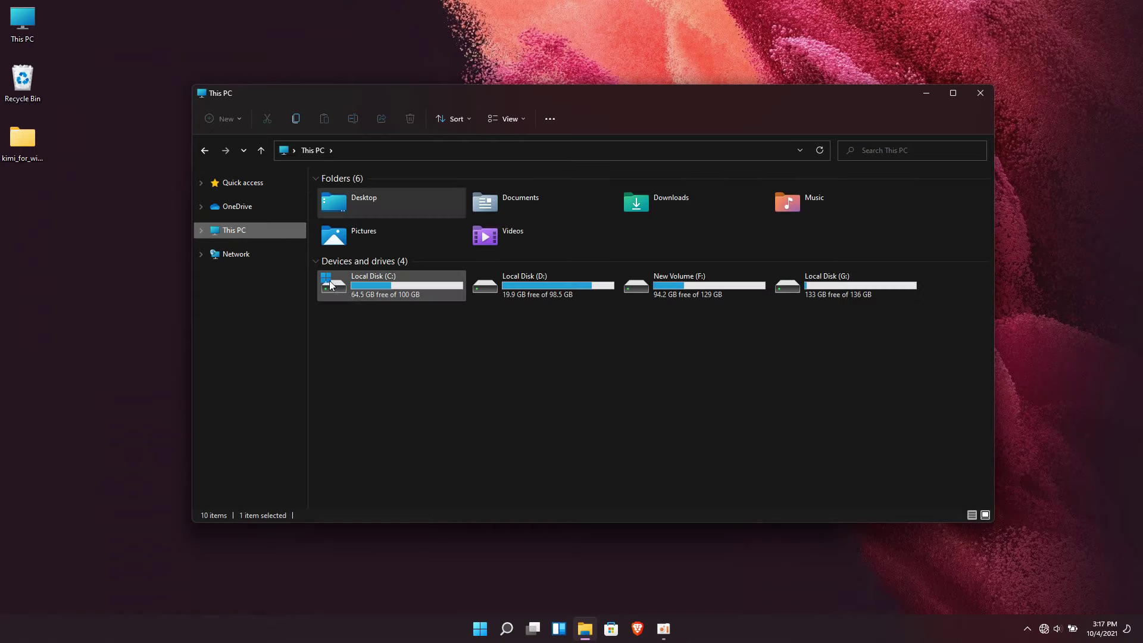
{"action": "double_click", "coordinate": [381, 293]}
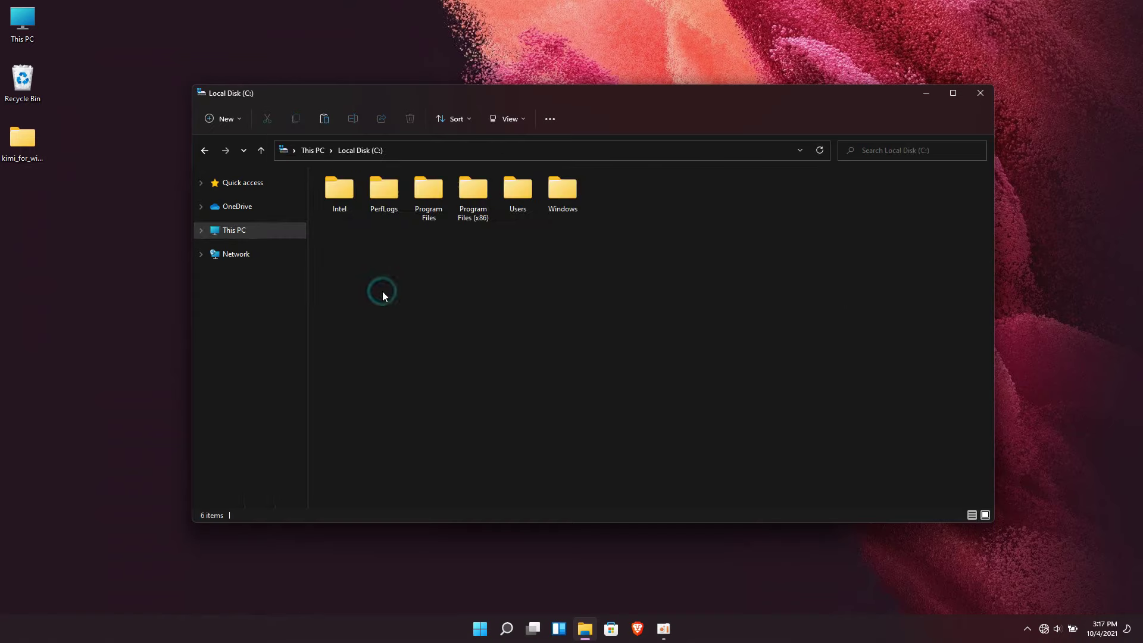
{"action": "double_click", "coordinate": [555, 207]}
{"action": "scroll", "coordinate": [419, 391], "scroll_direction": "down", "scroll_amount": 8}
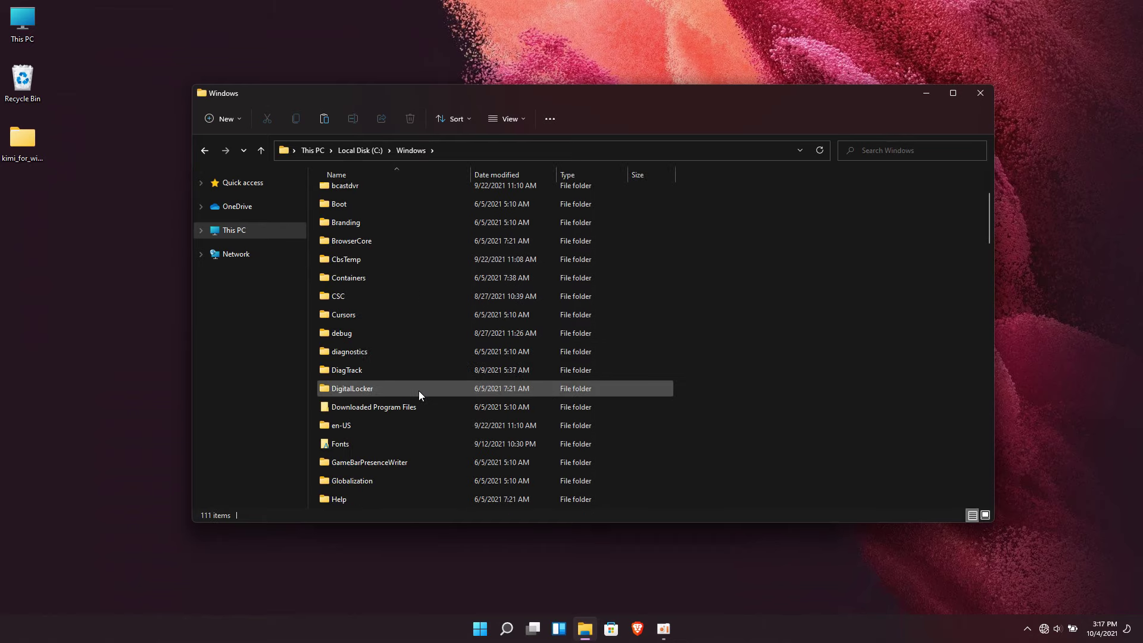
{"action": "scroll", "coordinate": [419, 391], "scroll_direction": "down", "scroll_amount": 4}
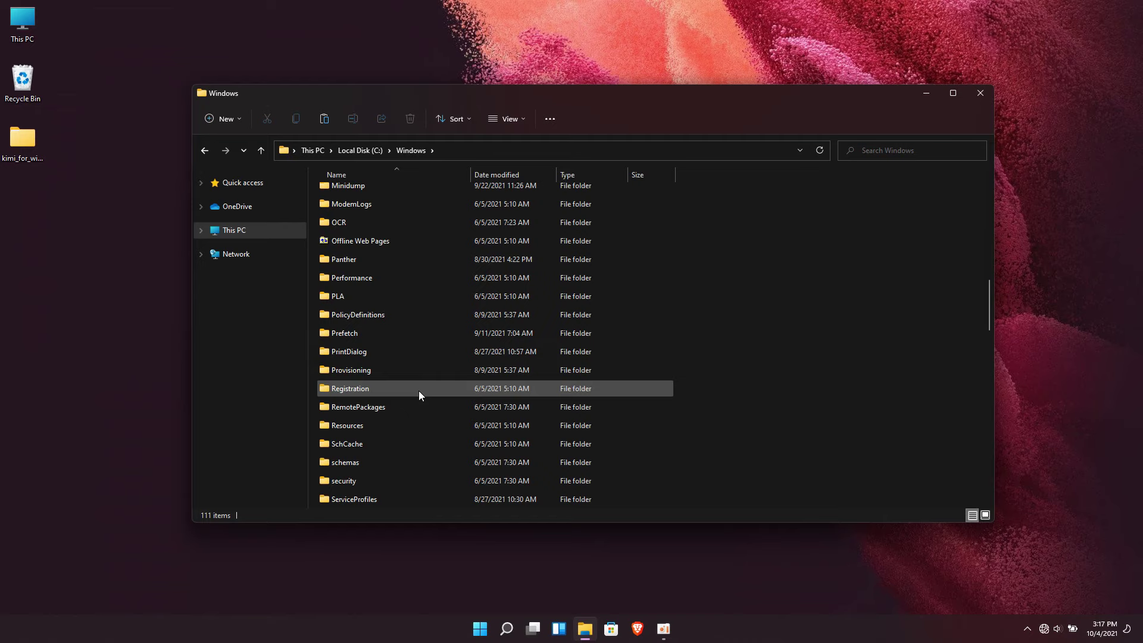
{"action": "double_click", "coordinate": [366, 377]}
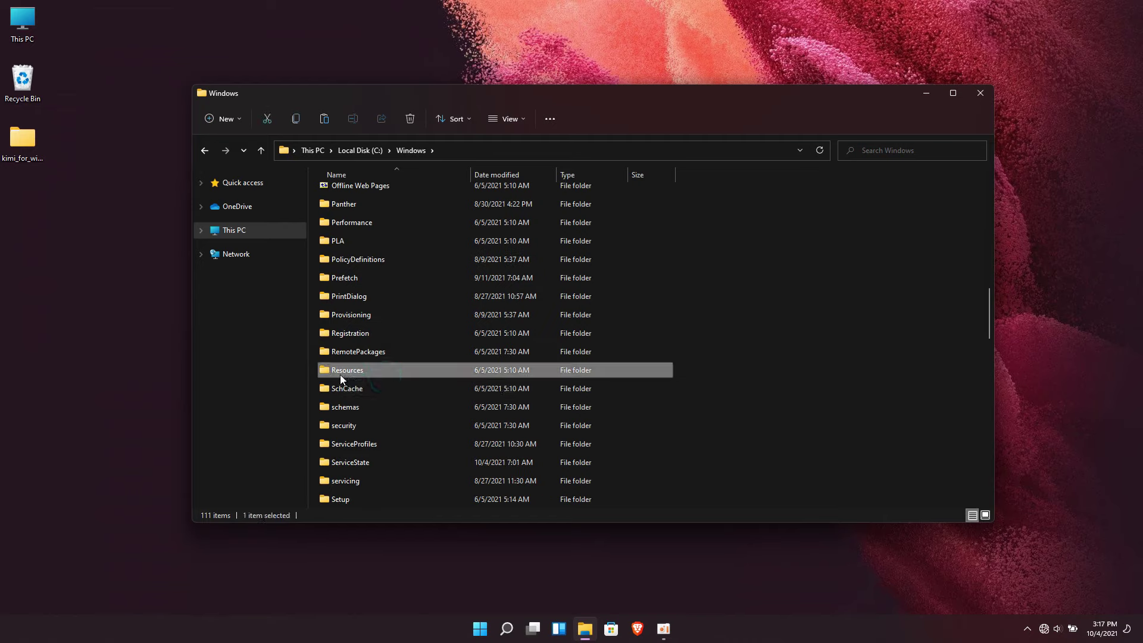
{"action": "double_click", "coordinate": [382, 370]}
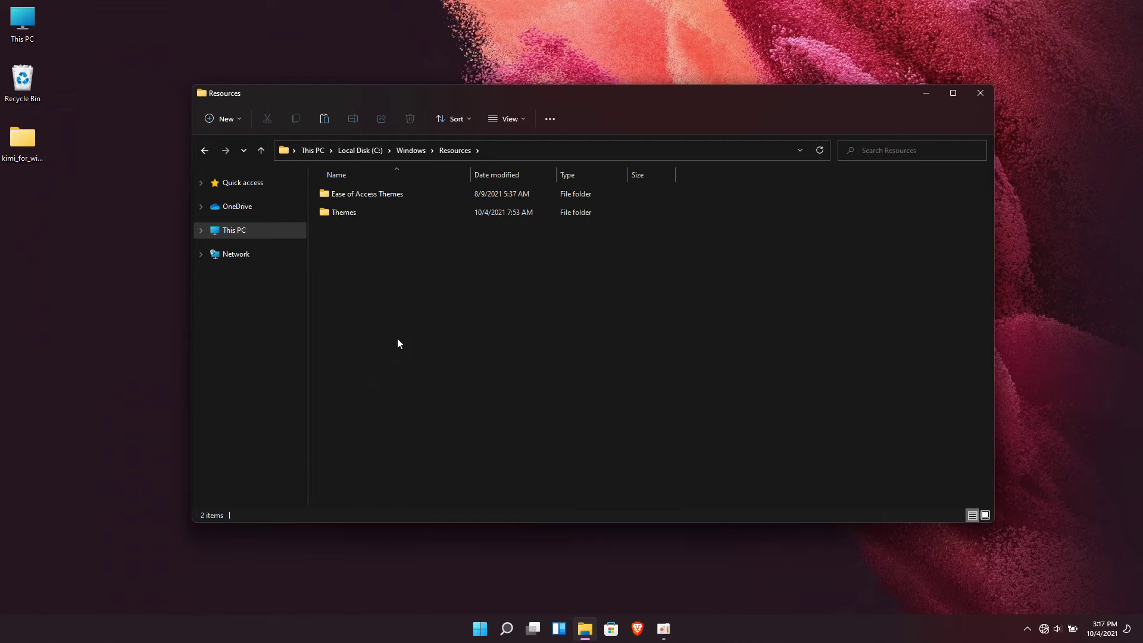
{"action": "double_click", "coordinate": [332, 216]}
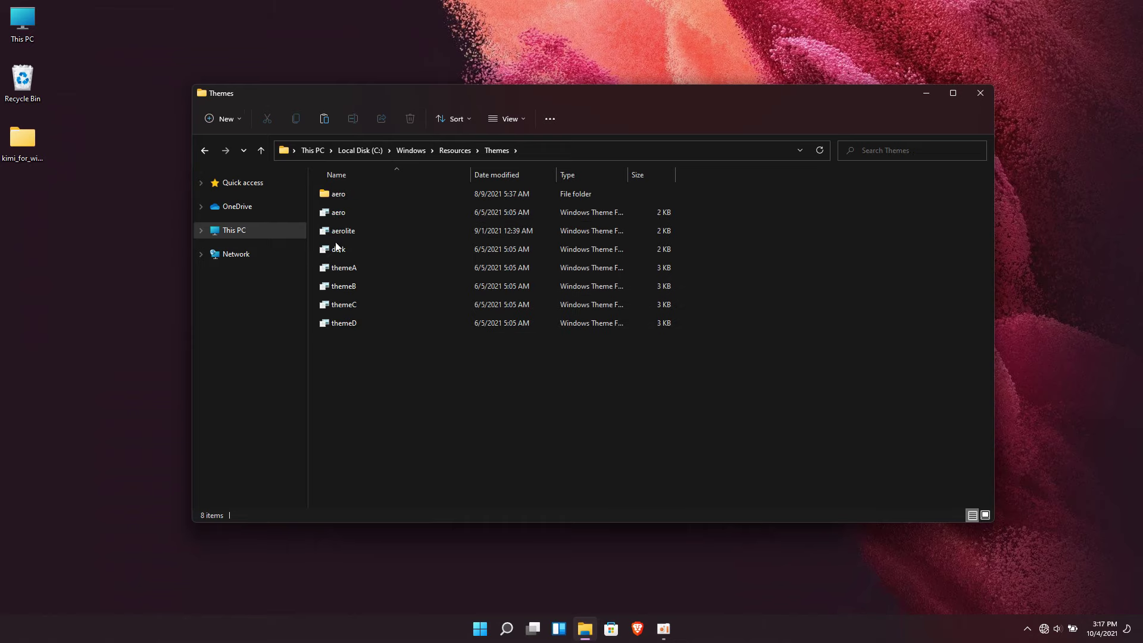
- Paste the copied Kimi files into the system Themes folder, granting administrator permission for all current items, and close the window
{"action": "right_click", "coordinate": [407, 344]}
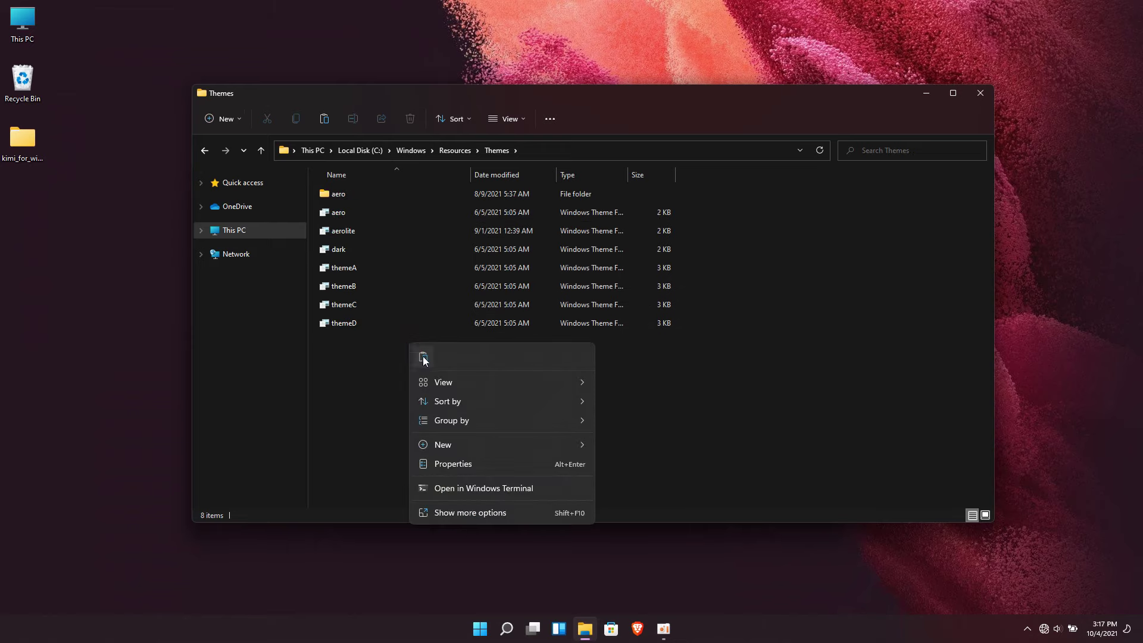
{"action": "left_click", "coordinate": [423, 357]}
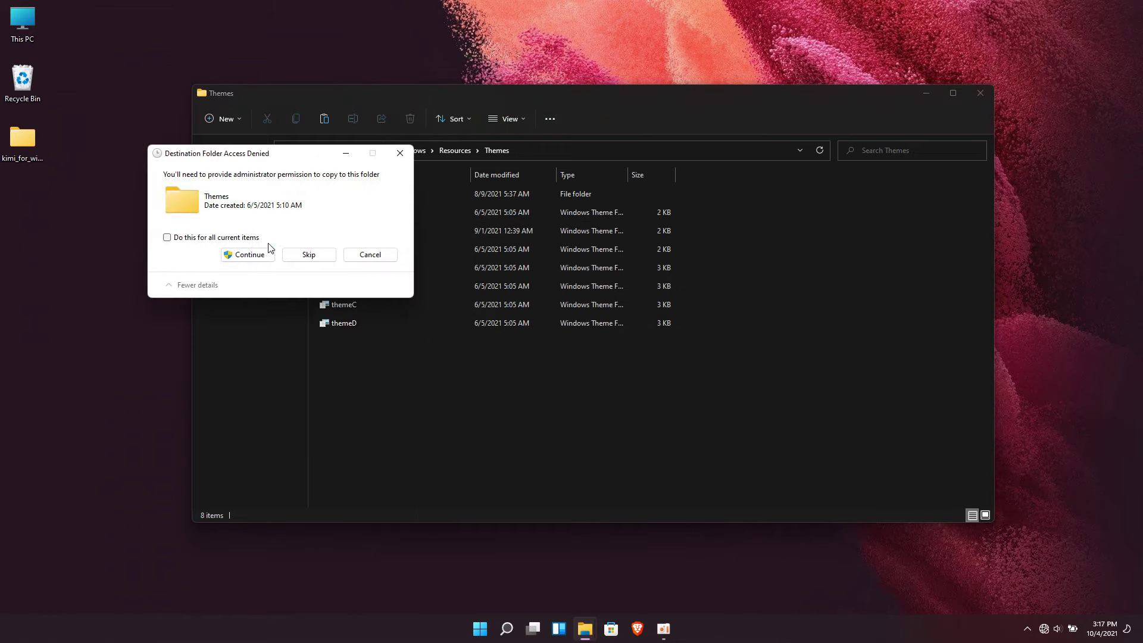
{"action": "left_click", "coordinate": [259, 239]}
{"action": "left_click", "coordinate": [254, 253]}
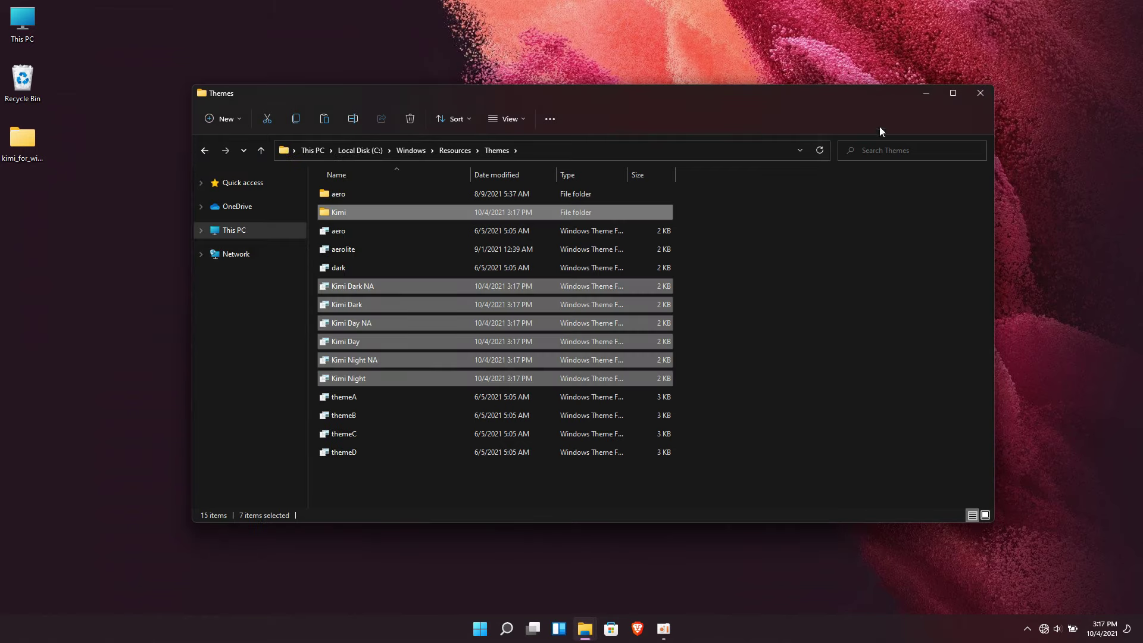
{"action": "left_click", "coordinate": [979, 94]}
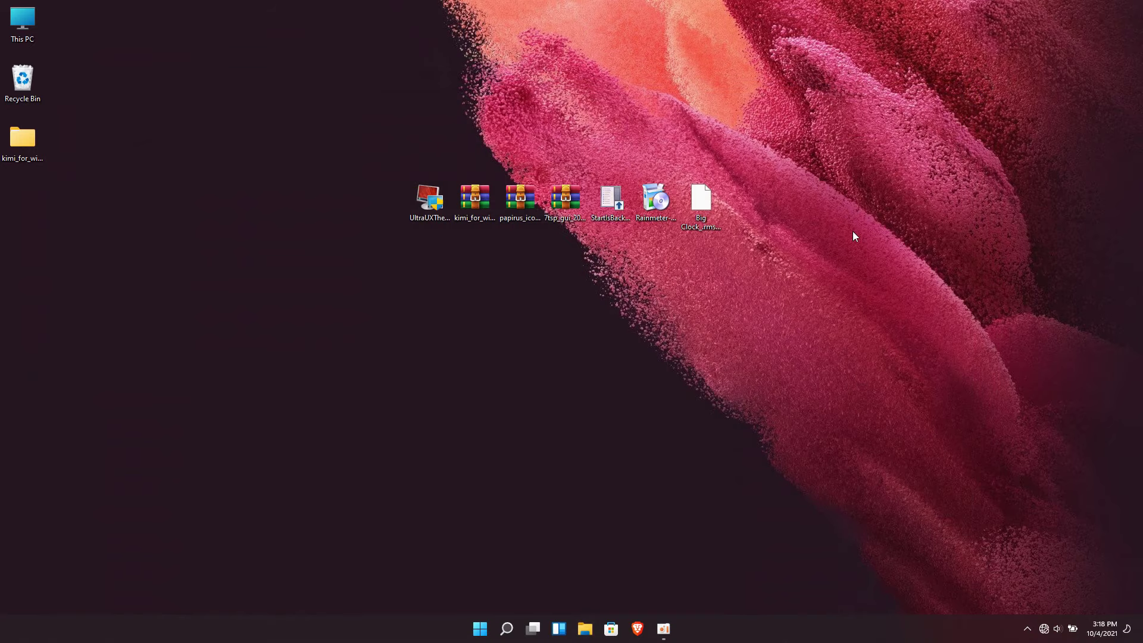
- Apply the Kimi Night theme in the Personalization theme settings and close Settings
{"action": "right_click", "coordinate": [721, 261]}
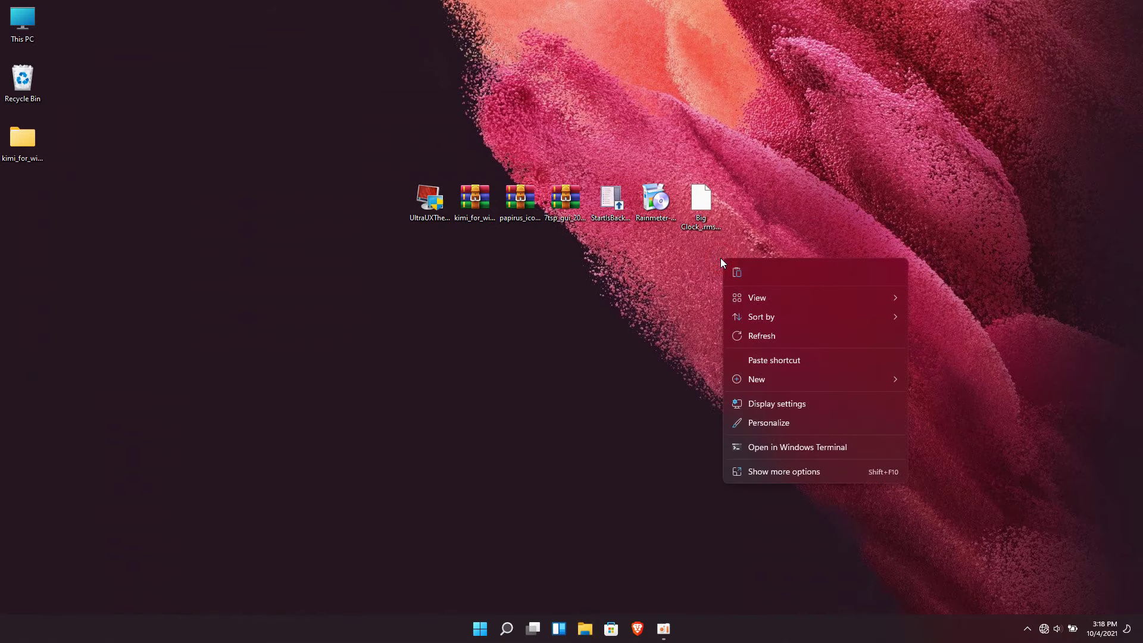
{"action": "left_click", "coordinate": [753, 422]}
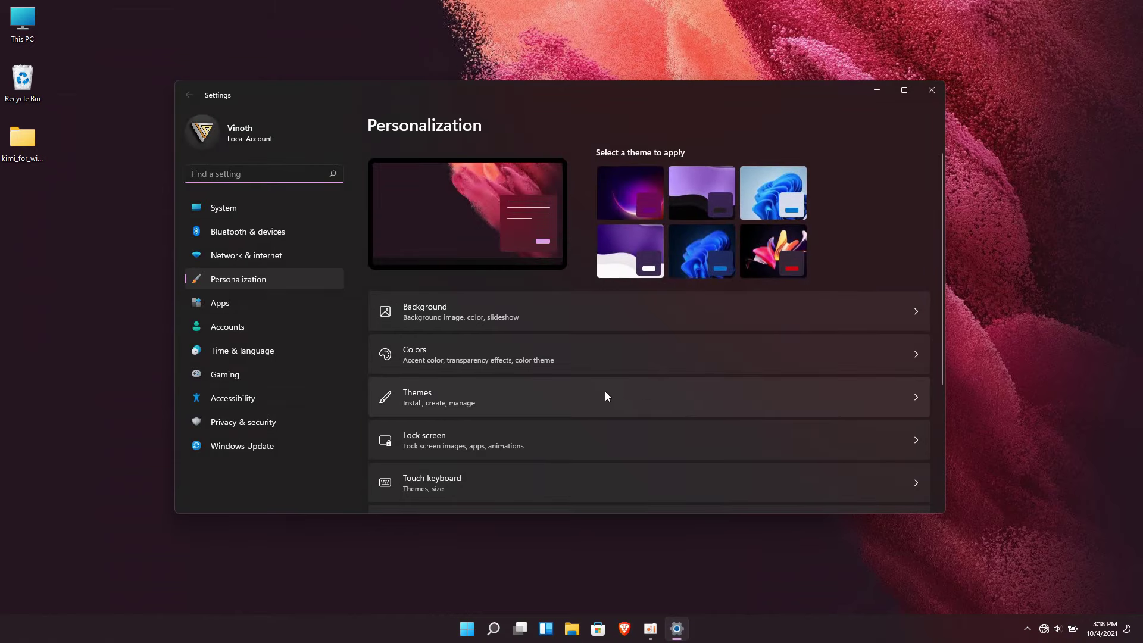
{"action": "left_click", "coordinate": [584, 398]}
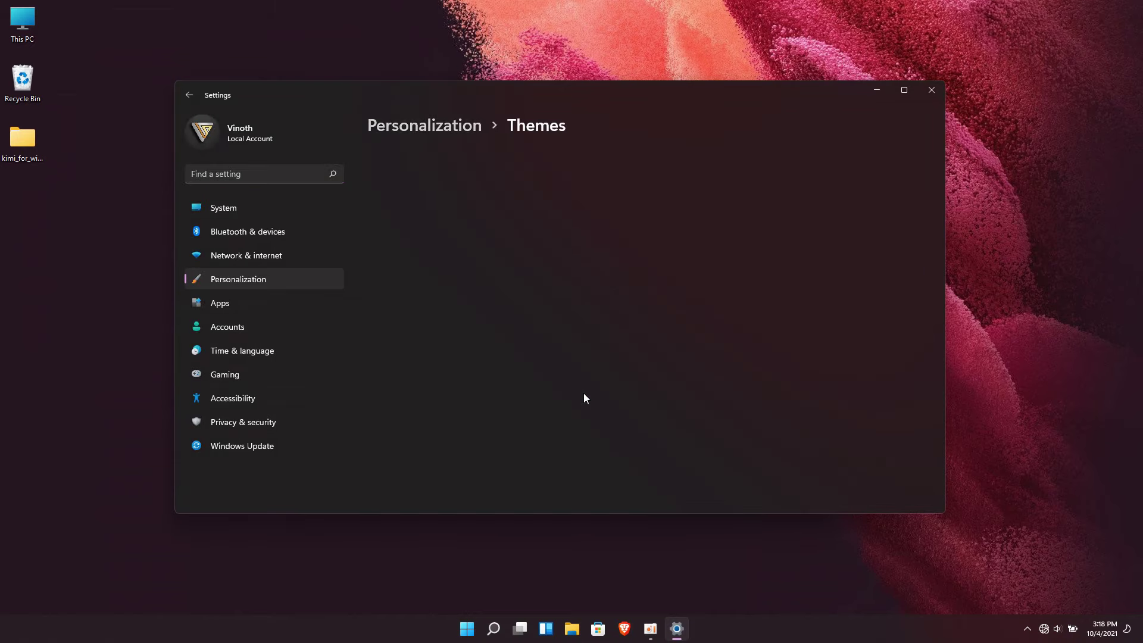
{"action": "scroll", "coordinate": [584, 395], "scroll_direction": "down", "scroll_amount": 3}
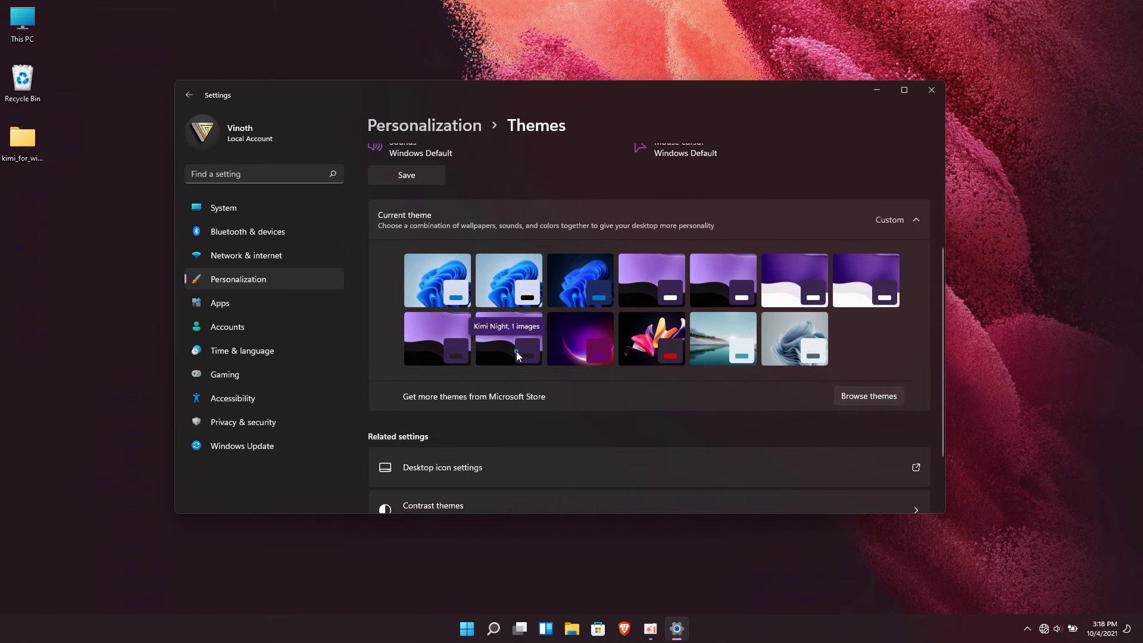
{"action": "left_click", "coordinate": [517, 352]}
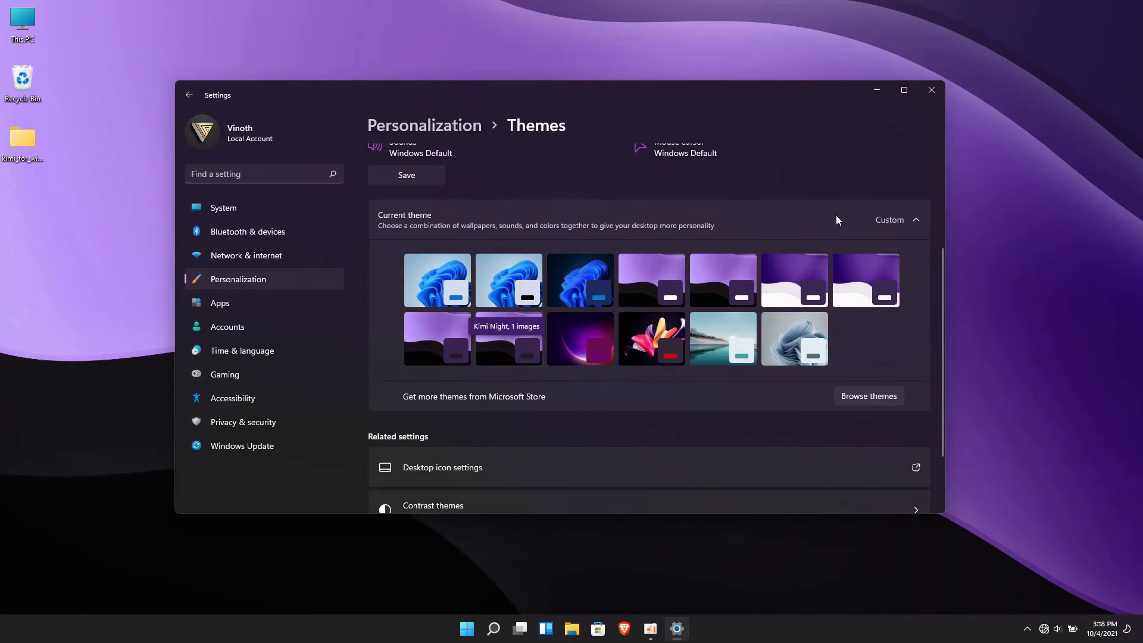
{"action": "left_click", "coordinate": [928, 91]}
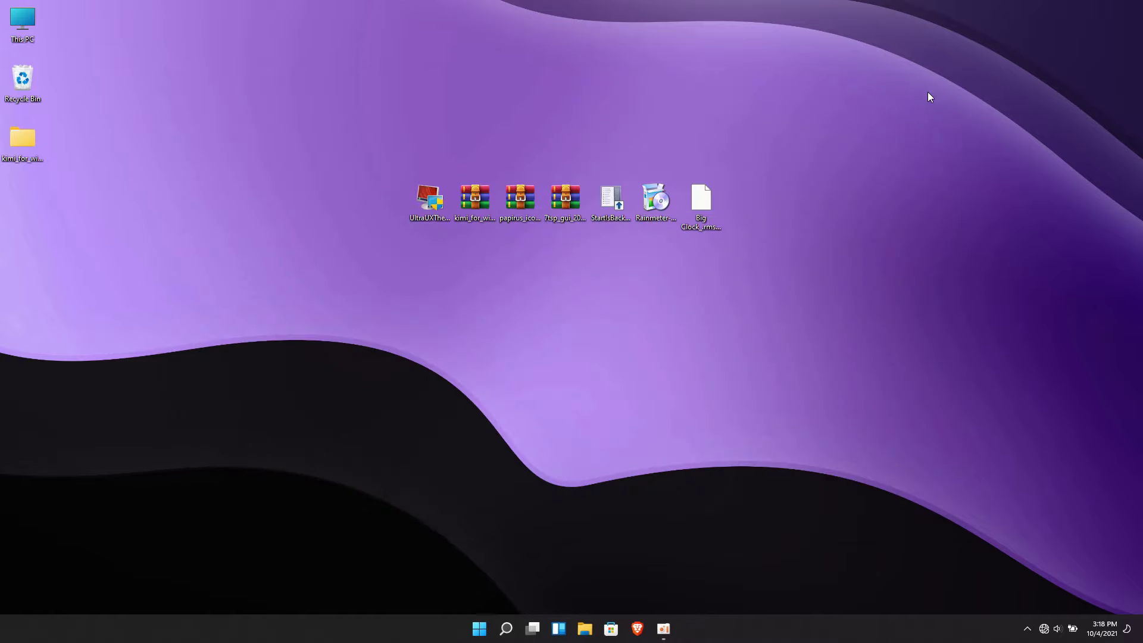
- Extract the papirus_icons archive to its default folder on the desktop
{"action": "right_click", "coordinate": [522, 210]}
{"action": "left_click", "coordinate": [563, 289]}
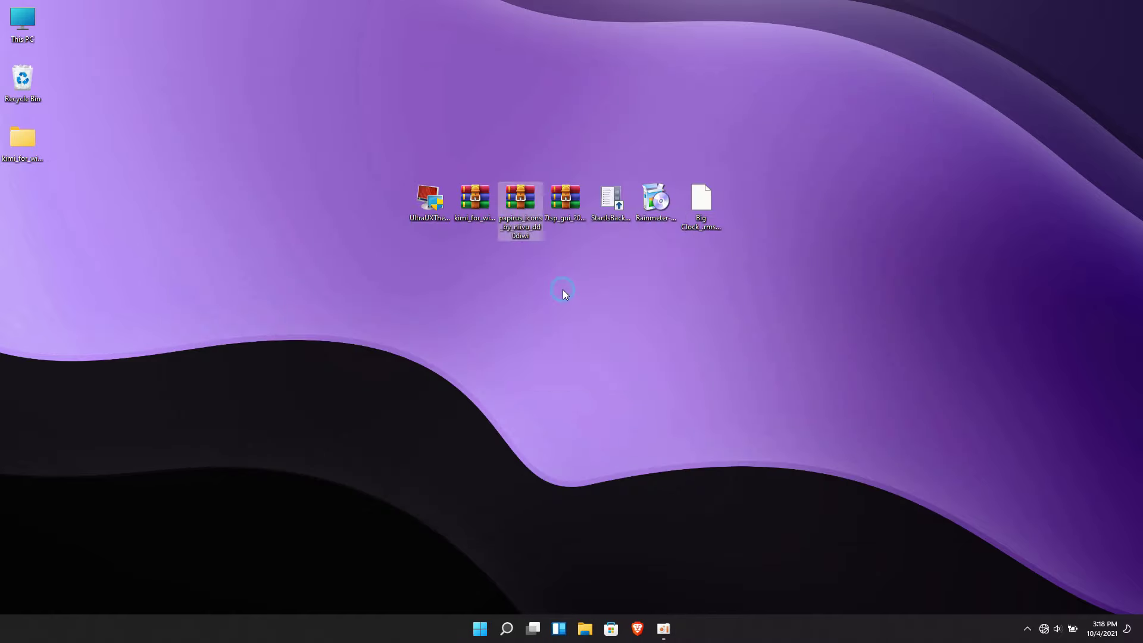
{"action": "left_click", "coordinate": [677, 428]}
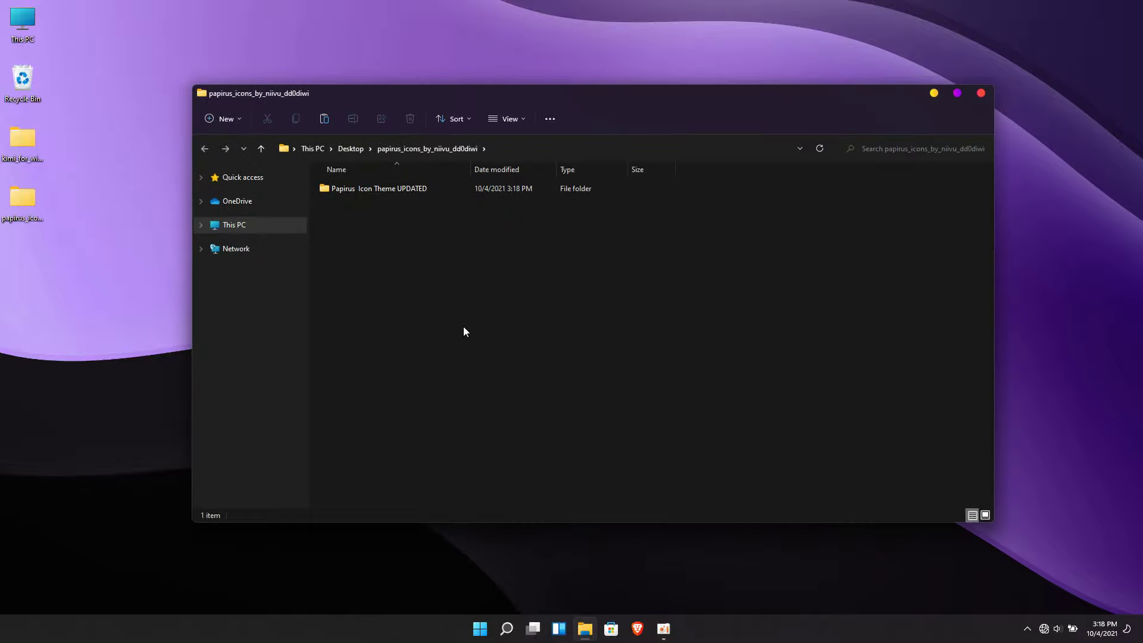
- In the Papirus Icon Theme UPDATED folder, rename 7tsp Papirus Violet.7z.remove to 7tsp Papirus Violet.7z and accept the extension change
{"action": "double_click", "coordinate": [392, 191]}
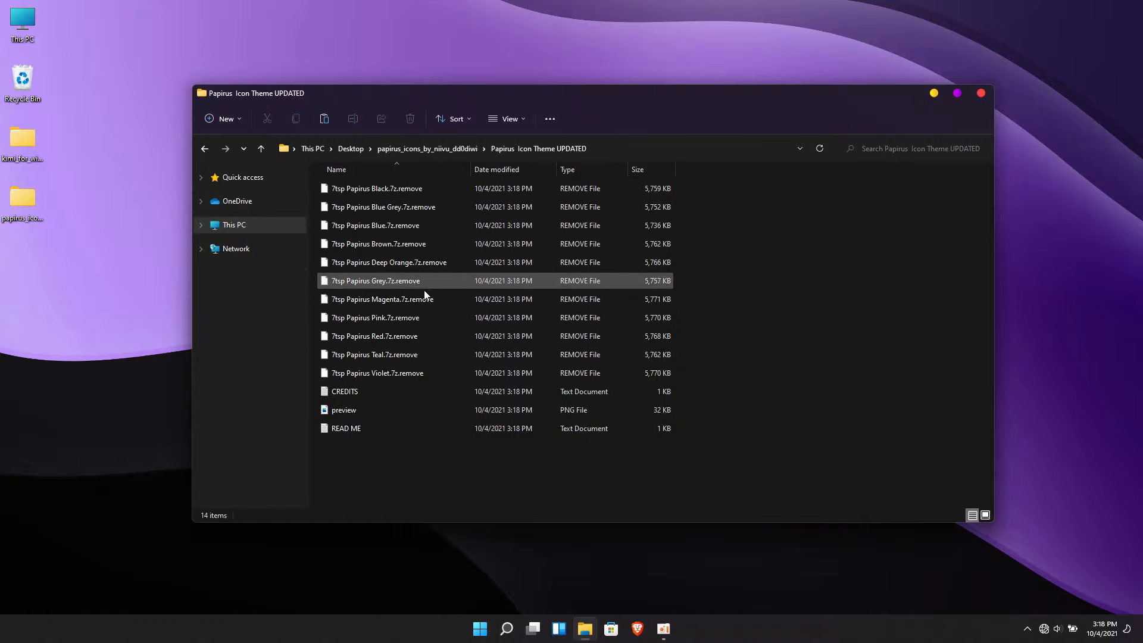
{"action": "left_click", "coordinate": [375, 379]}
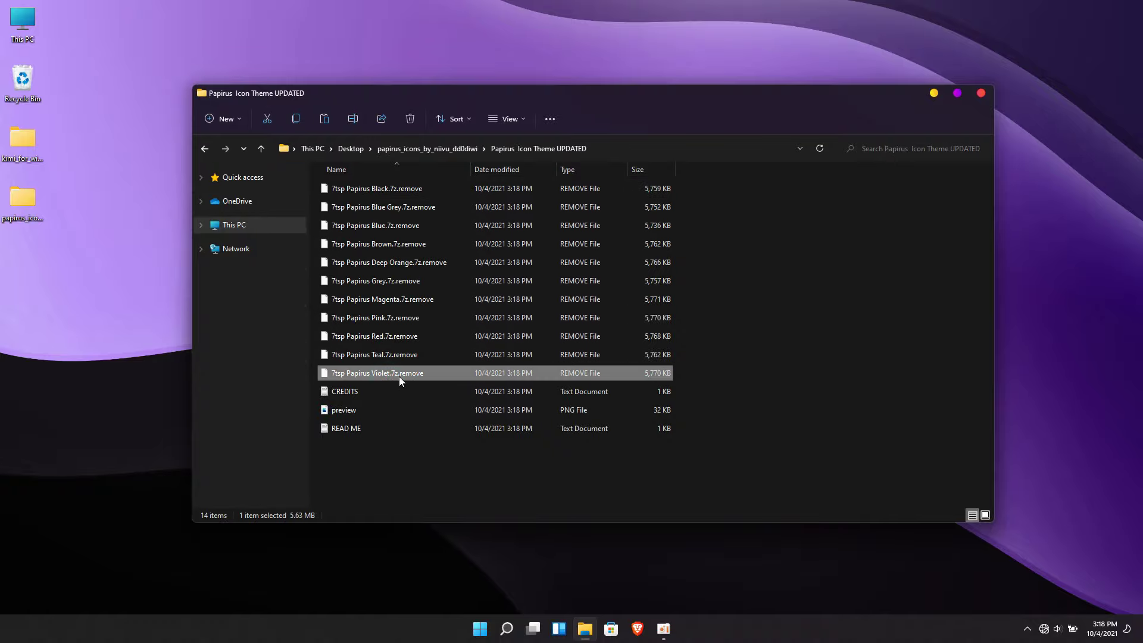
{"action": "left_click", "coordinate": [420, 376]}
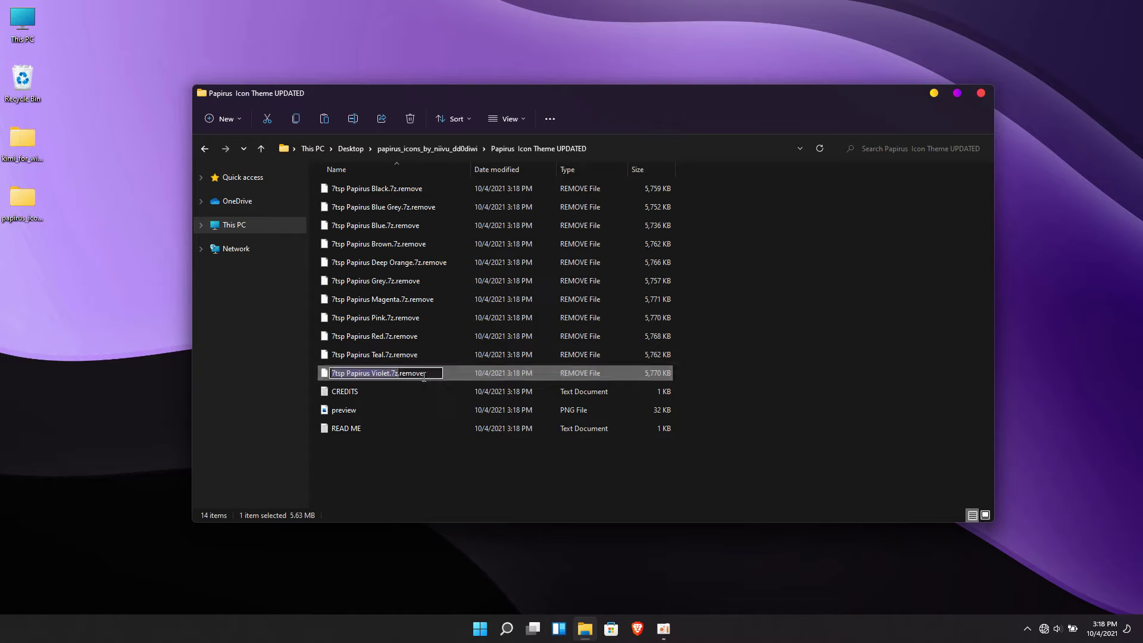
{"action": "left_click", "coordinate": [425, 376]}
{"action": "key", "text": "BackSpace"}
{"action": "key", "text": "BackSpace"}
{"action": "key", "text": "BackSpace"}
{"action": "key", "text": "BackSpace"}
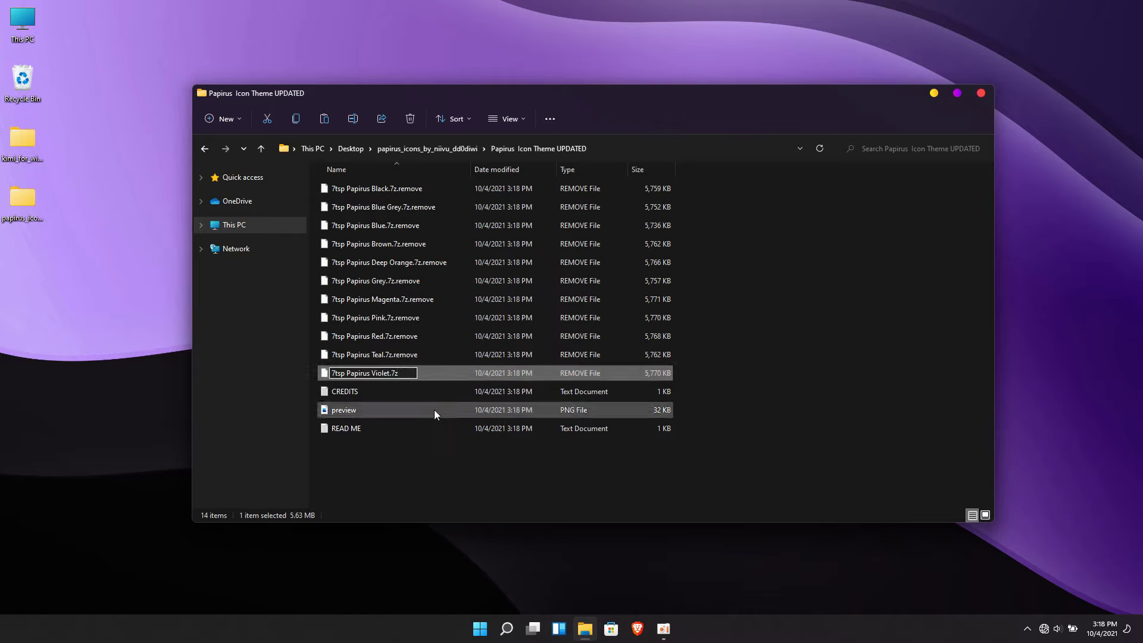
{"action": "left_click", "coordinate": [407, 446]}
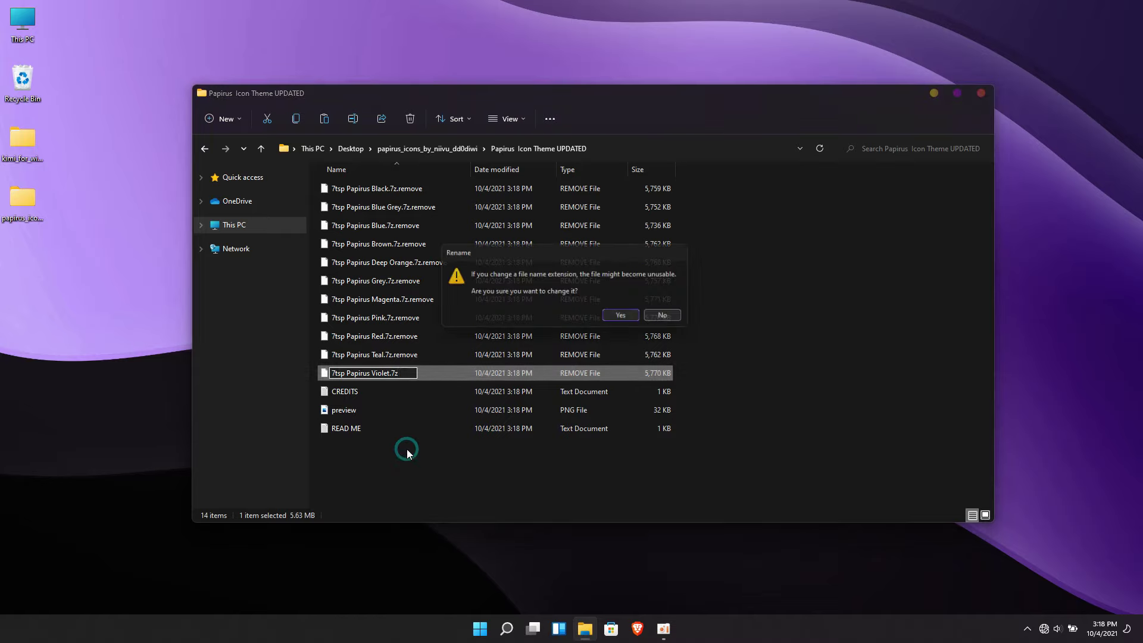
{"action": "left_click", "coordinate": [633, 317]}
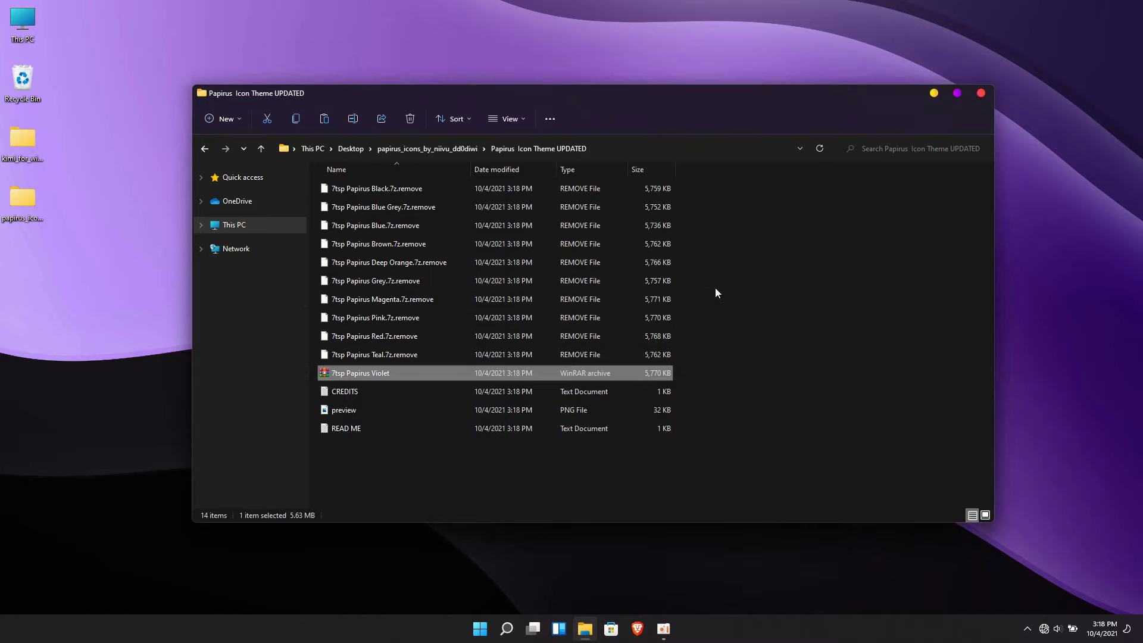
- Close the Papirus folder window and extract the 7tsp_gui archive to its default folder on the desktop
{"action": "left_click", "coordinate": [980, 93]}
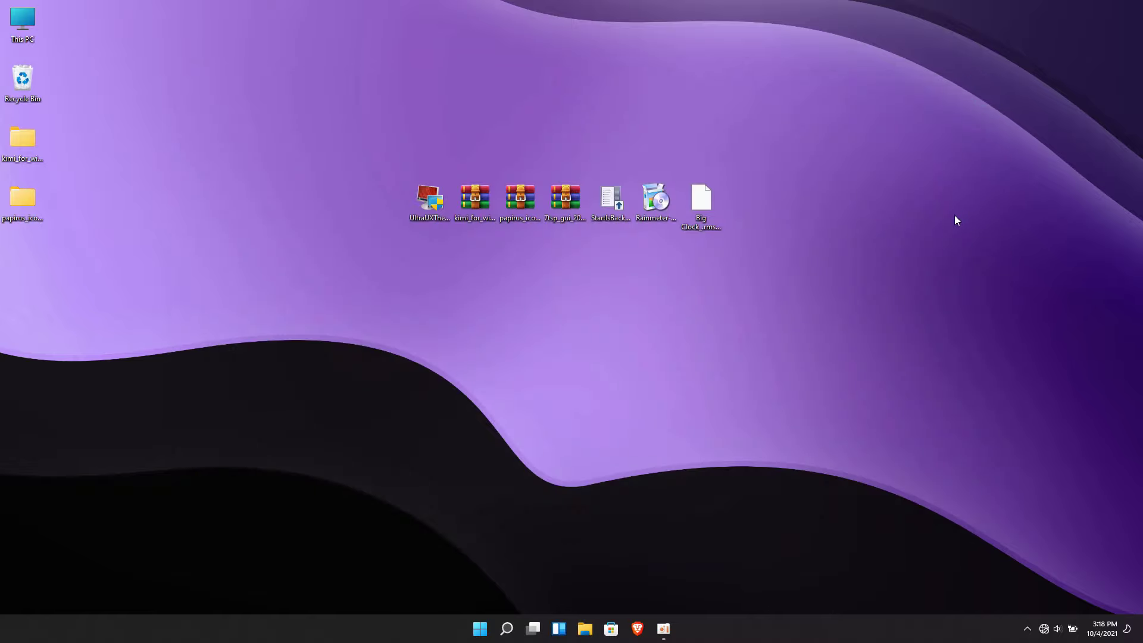
{"action": "right_click", "coordinate": [555, 195]}
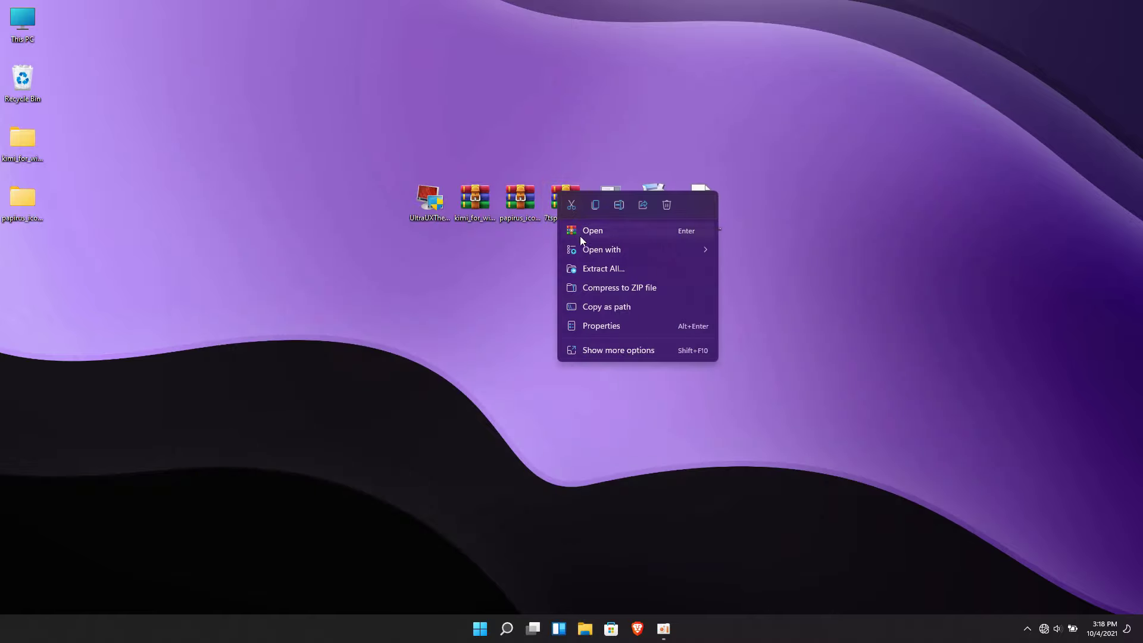
{"action": "left_click", "coordinate": [583, 274]}
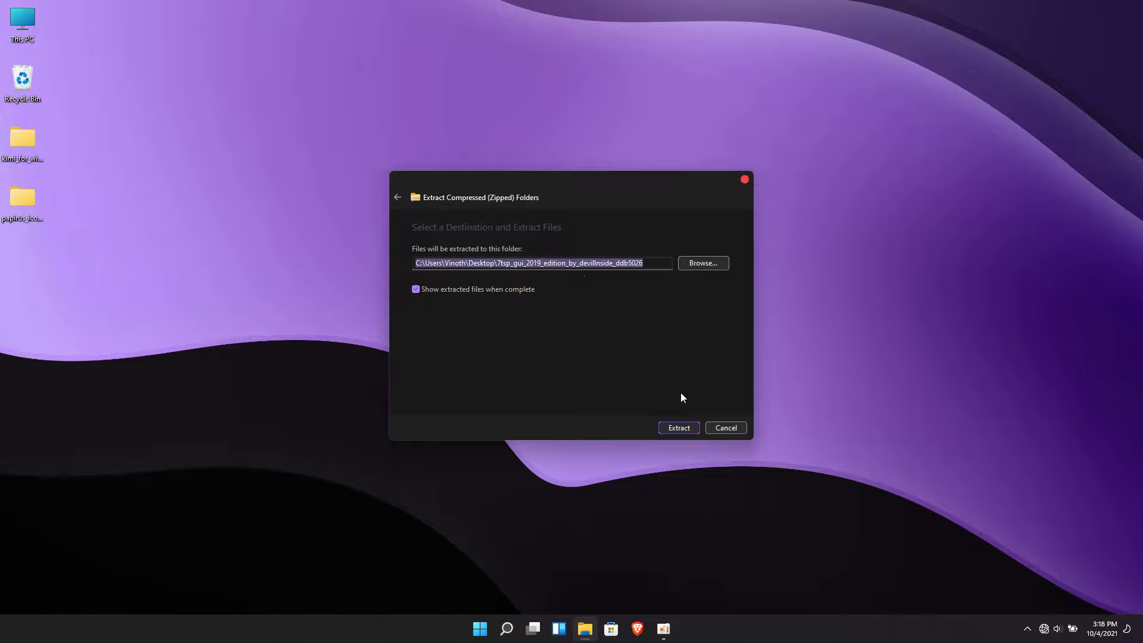
{"action": "left_click", "coordinate": [683, 426]}
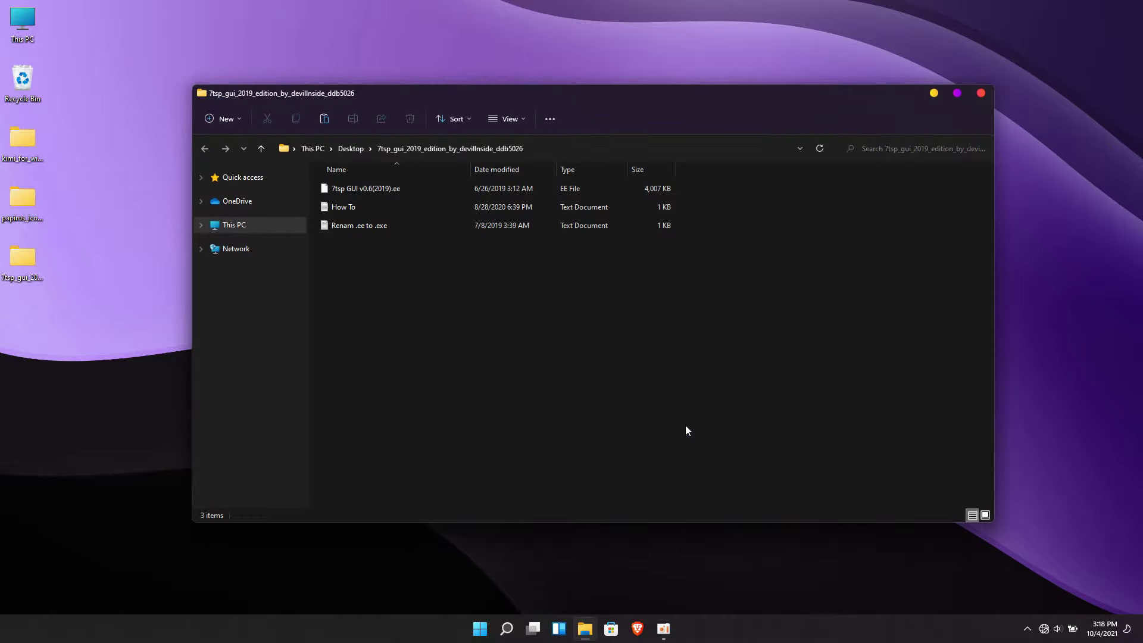
- Rename 7tsp GUI v0.6(2019).ee to 7tsp GUI v0.6(2019).exe and accept the extension change
{"action": "double_click", "coordinate": [398, 188]}
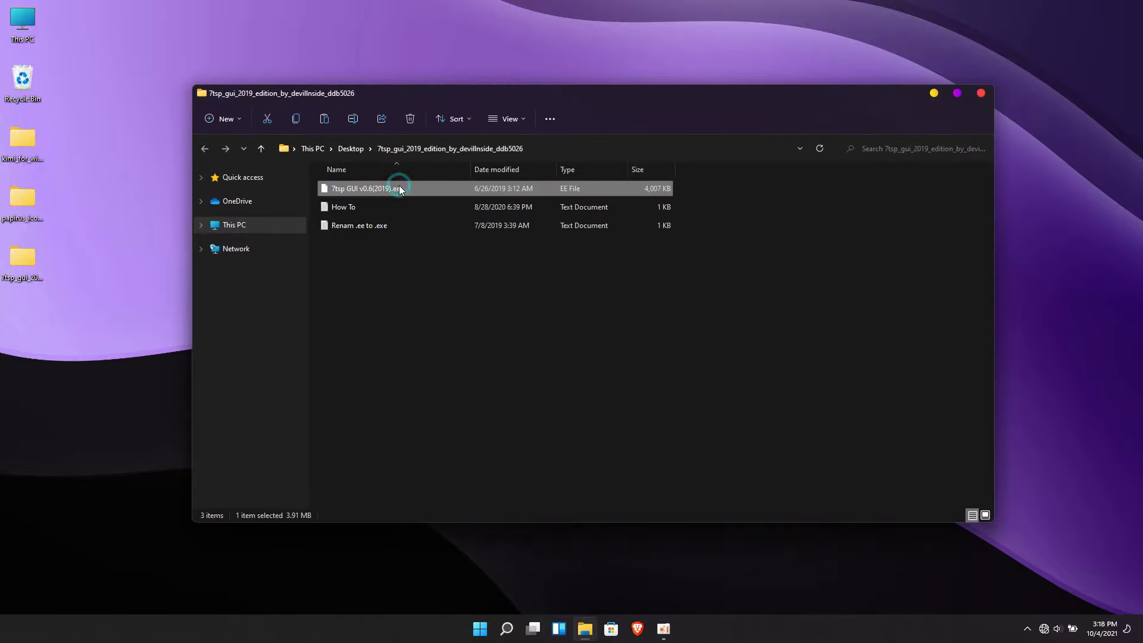
{"action": "left_click", "coordinate": [397, 188]}
{"action": "left_click", "coordinate": [410, 189]}
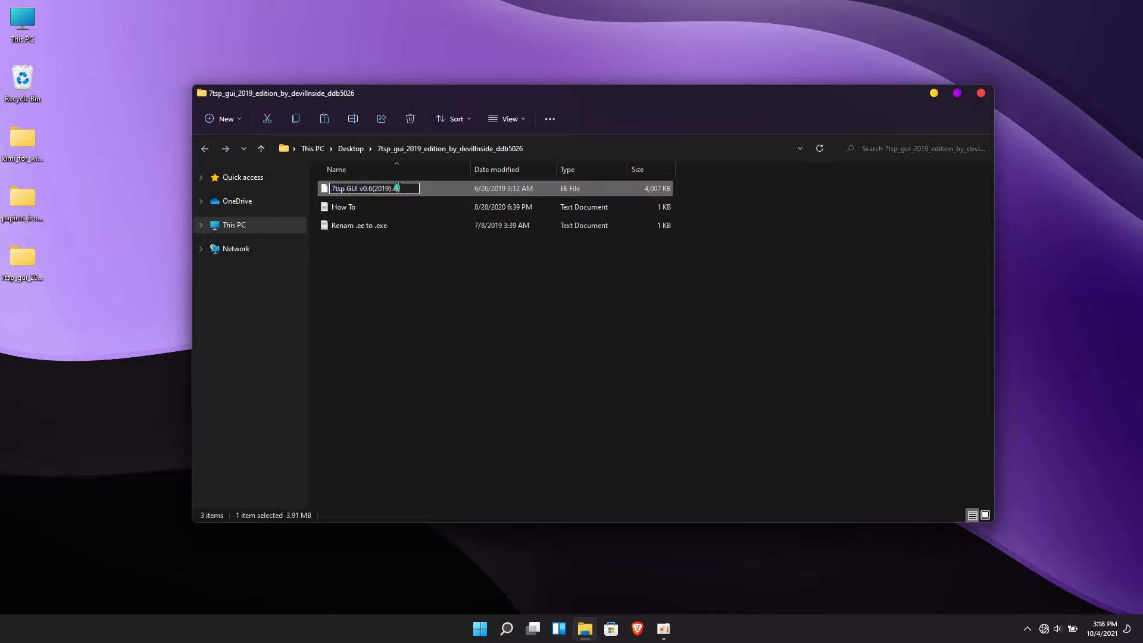
{"action": "key", "text": "Left"}
{"action": "type", "text": "x"}
{"action": "left_click_drag", "start_coordinate": [422, 188], "coordinate": [388, 188]}
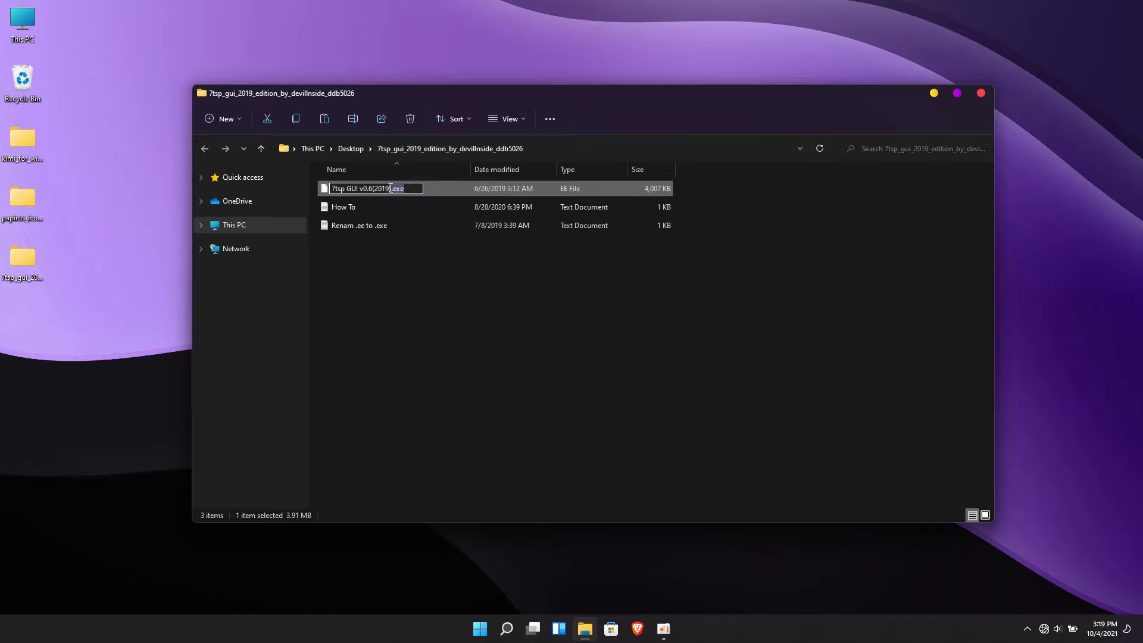
{"action": "left_click", "coordinate": [485, 319]}
{"action": "left_click", "coordinate": [625, 319]}
- Launch 7tsp GUI and add 7tsp Papirus Violet from the Papirus Icon Theme UPDATED folder as a custom pack
{"action": "double_click", "coordinate": [406, 188]}
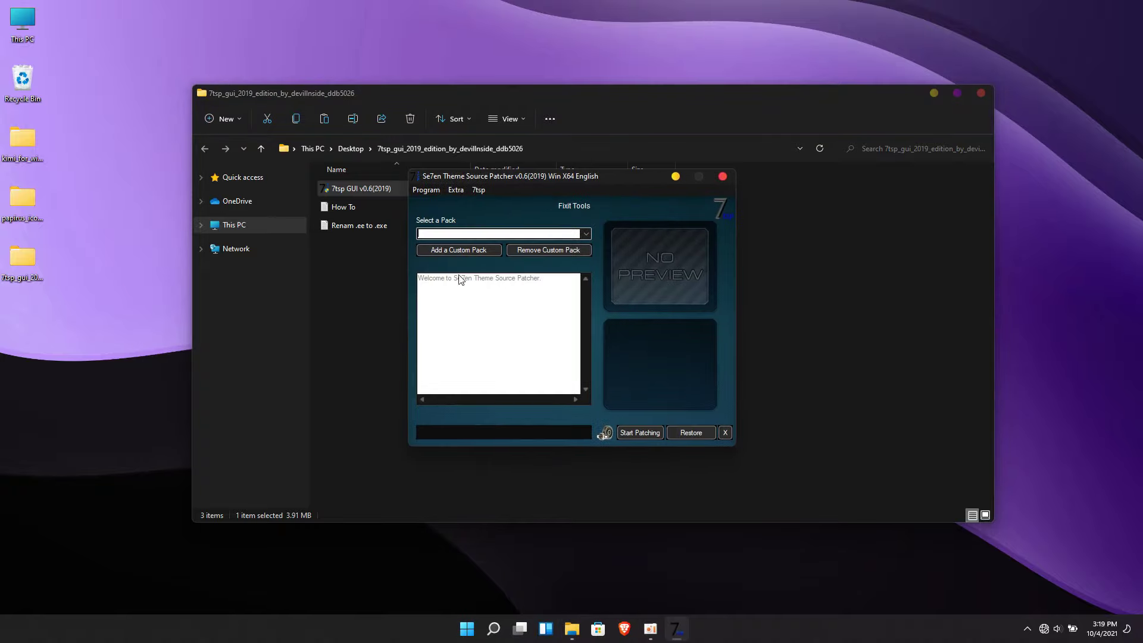
{"action": "left_click", "coordinate": [460, 250]}
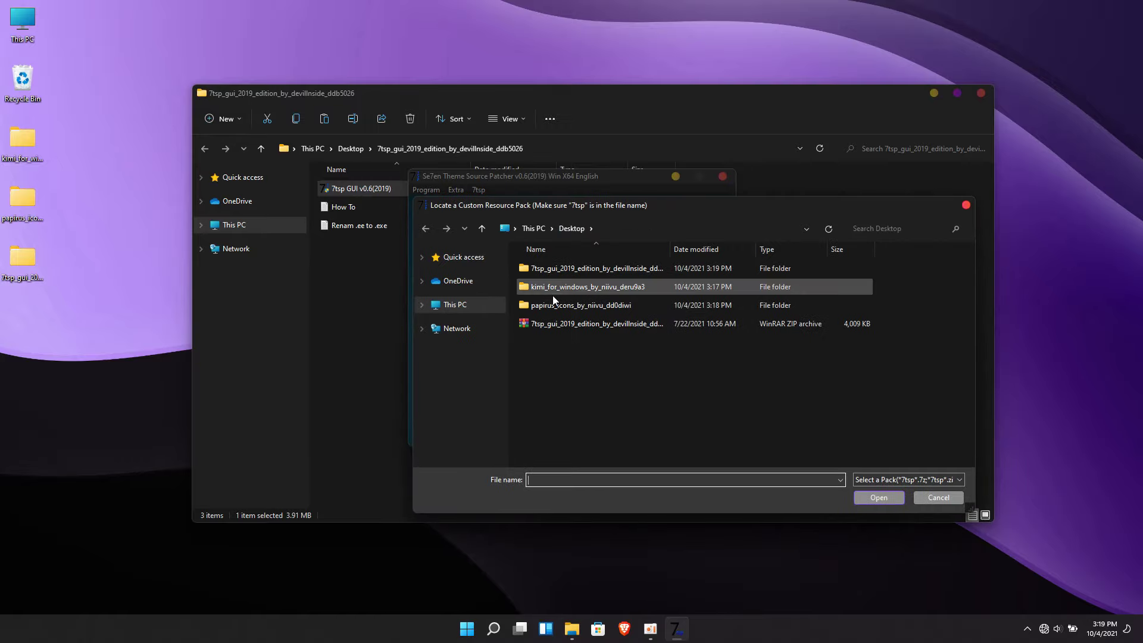
{"action": "left_click", "coordinate": [542, 305]}
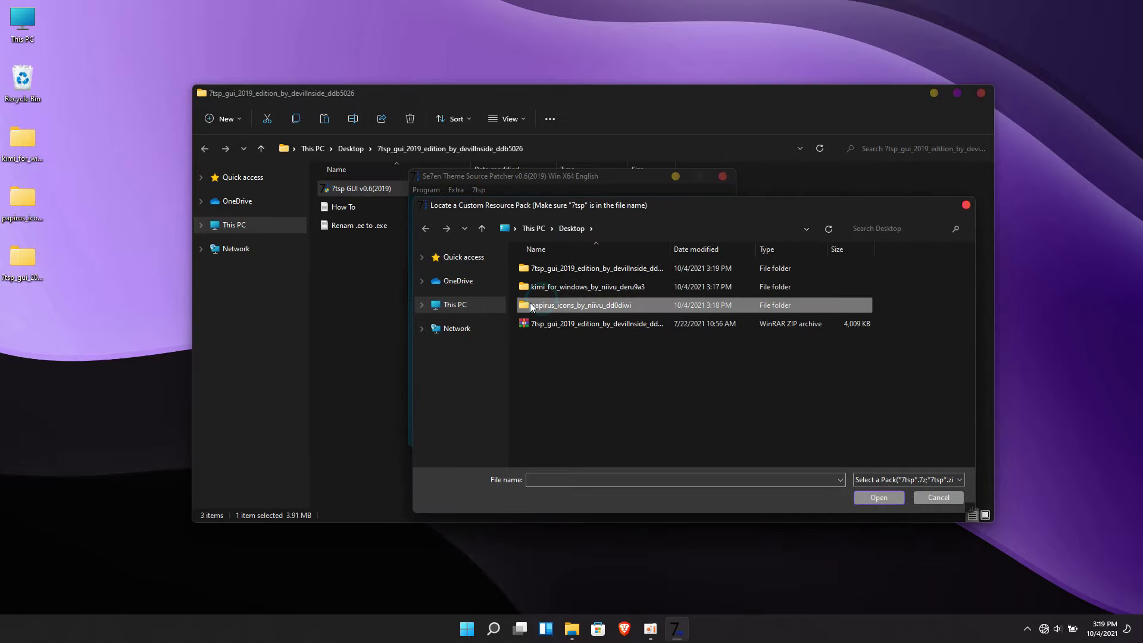
{"action": "double_click", "coordinate": [606, 305]}
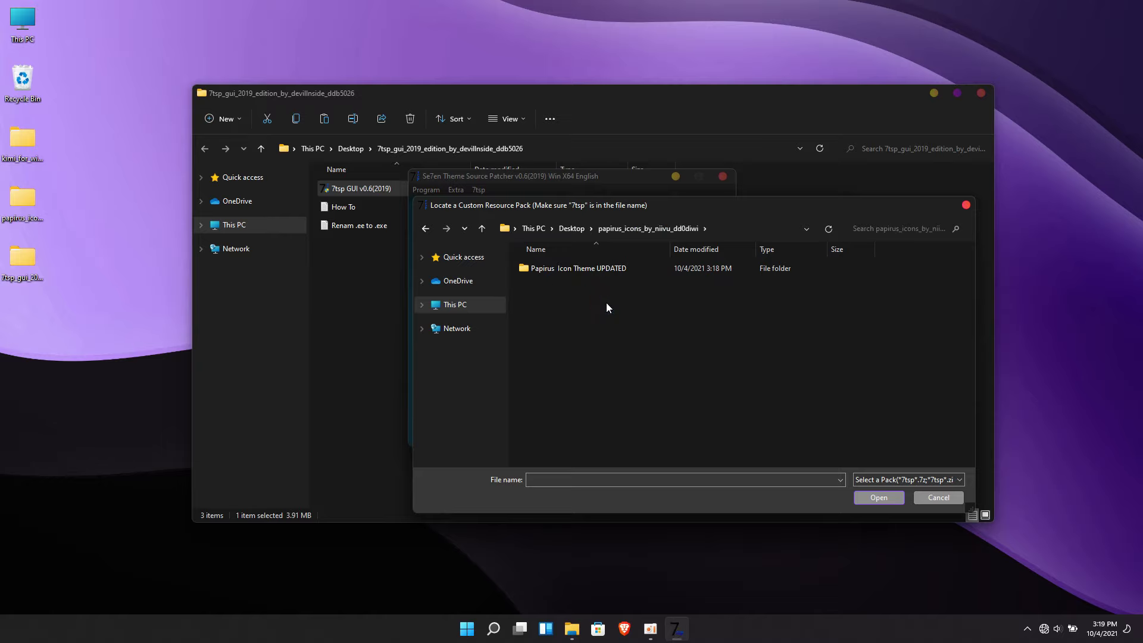
{"action": "double_click", "coordinate": [584, 268]}
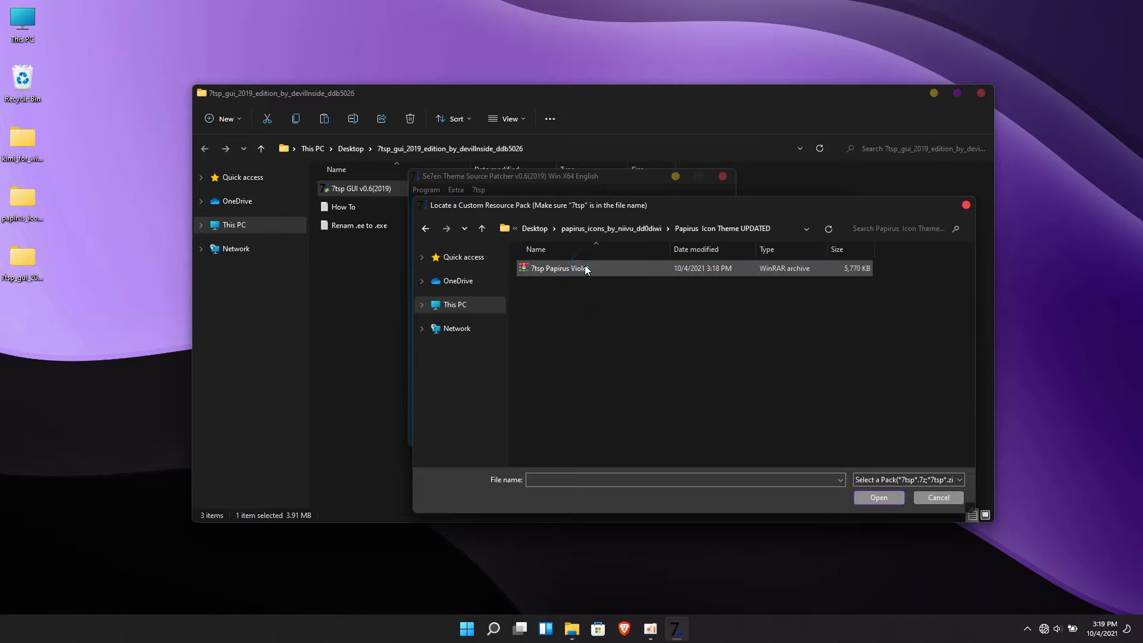
{"action": "left_click", "coordinate": [584, 266]}
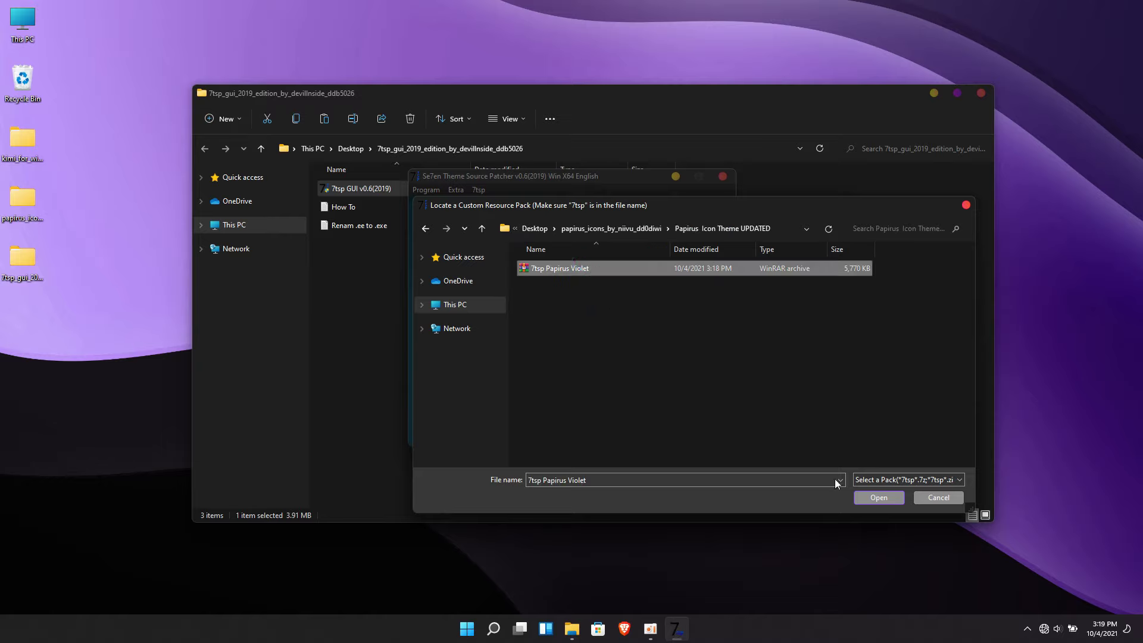
{"action": "left_click", "coordinate": [872, 500]}
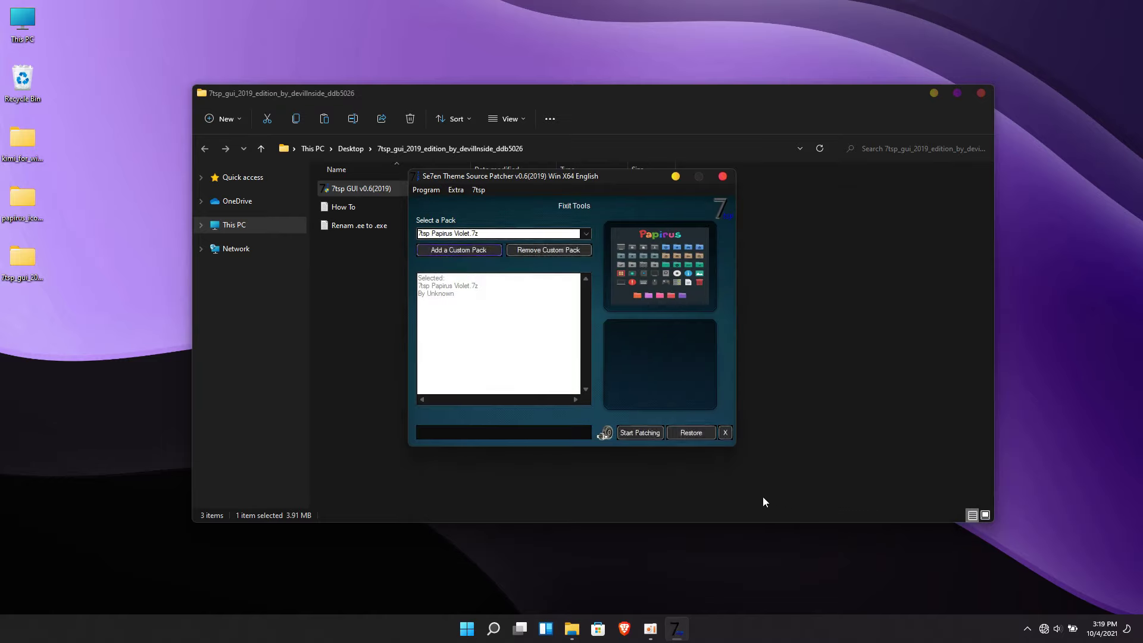
- Patch the system with 7tsp Papirus Violet.7z, keeping restore point creation enabled, and dismiss the completion message
{"action": "left_click", "coordinate": [638, 435]}
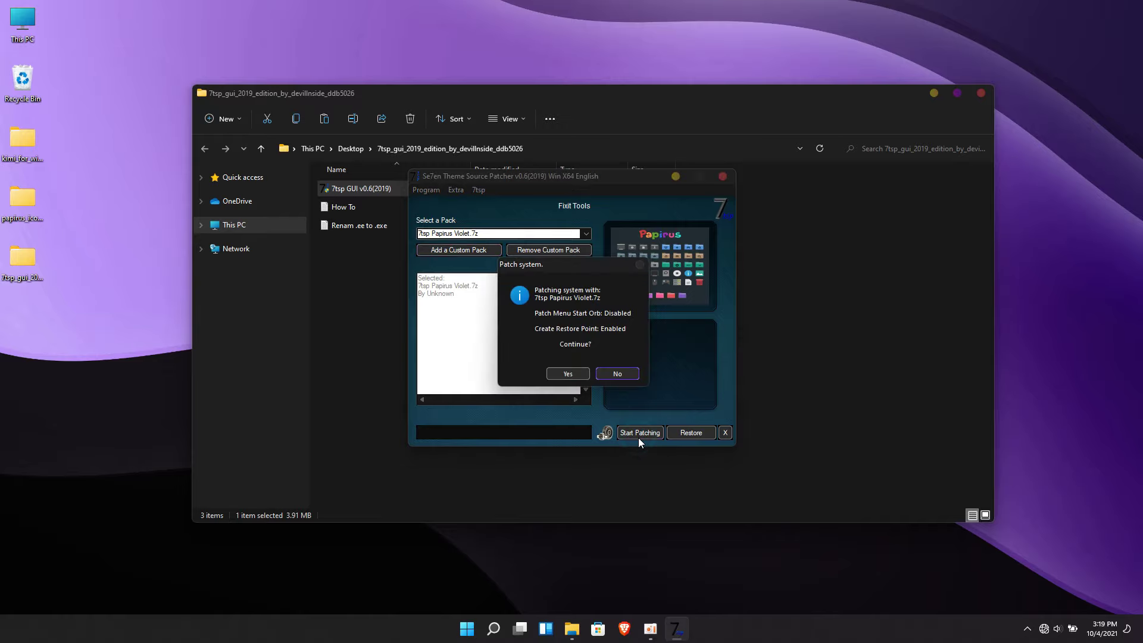
{"action": "left_click", "coordinate": [577, 376]}
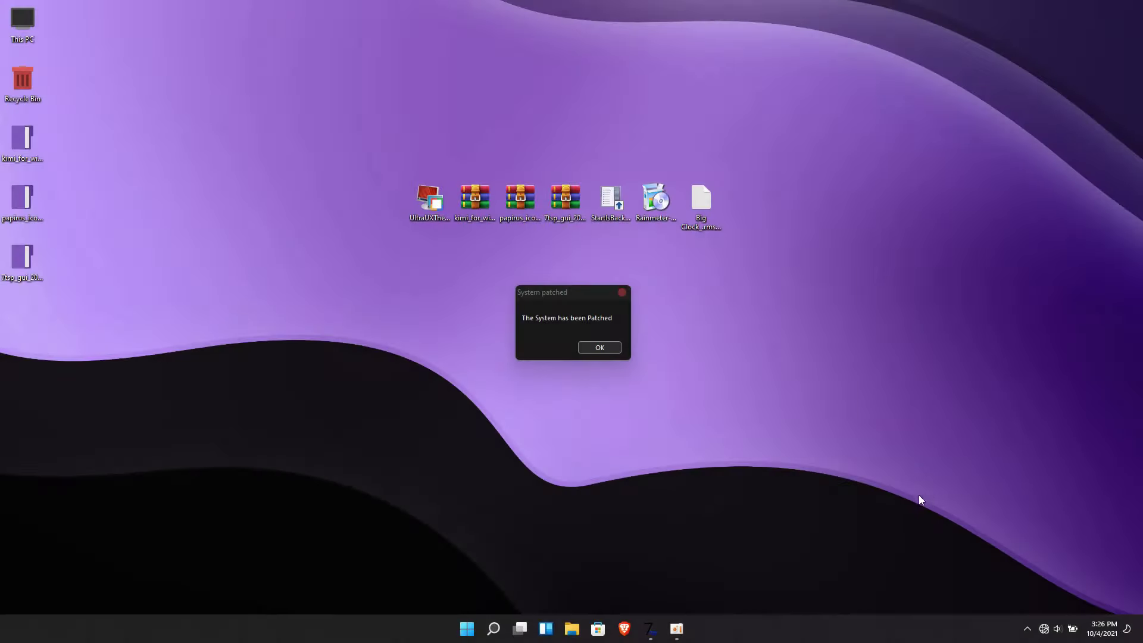
{"action": "left_click", "coordinate": [615, 350]}
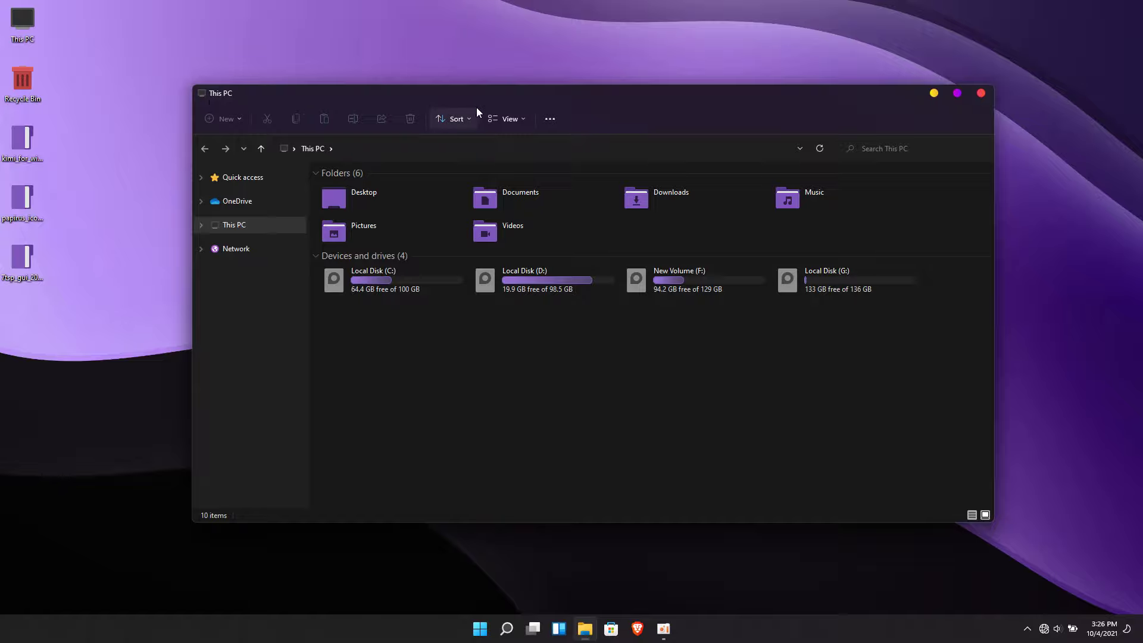
- Inspect the patched folder and drive icons in This PC and Quick access, then close the Explorer window
{"action": "mouse_move", "coordinate": [492, 106]}
{"action": "left_mouse_down"}
{"action": "mouse_move", "coordinate": [503, 110]}
{"action": "mouse_move", "coordinate": [485, 107]}
{"action": "left_mouse_up"}
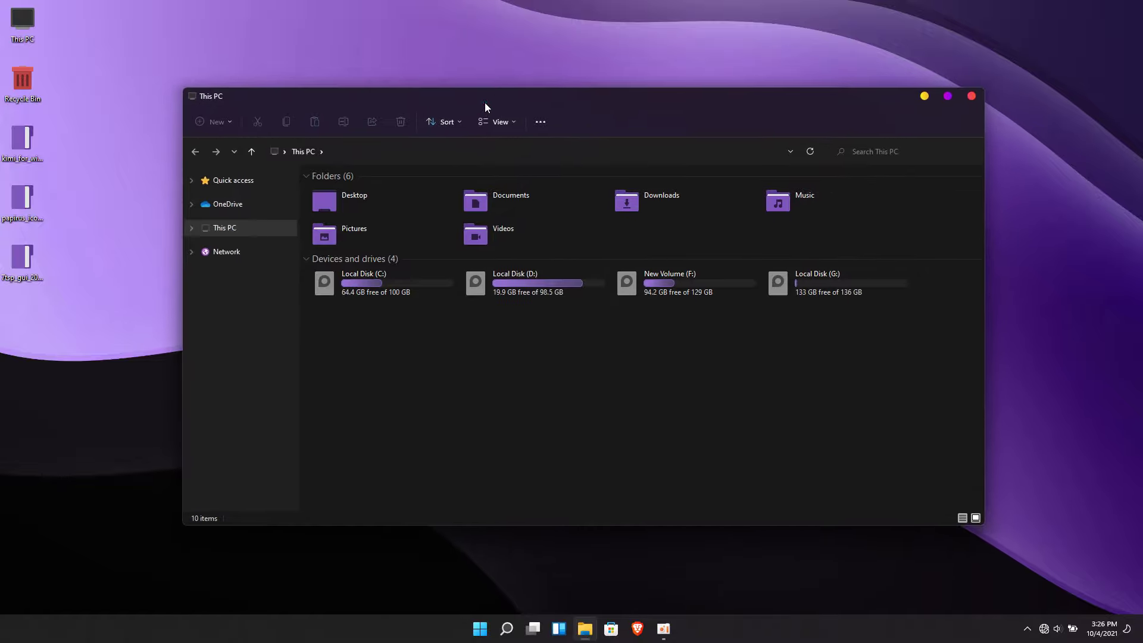
{"action": "double_click", "coordinate": [484, 102]}
{"action": "left_click", "coordinate": [89, 89]}
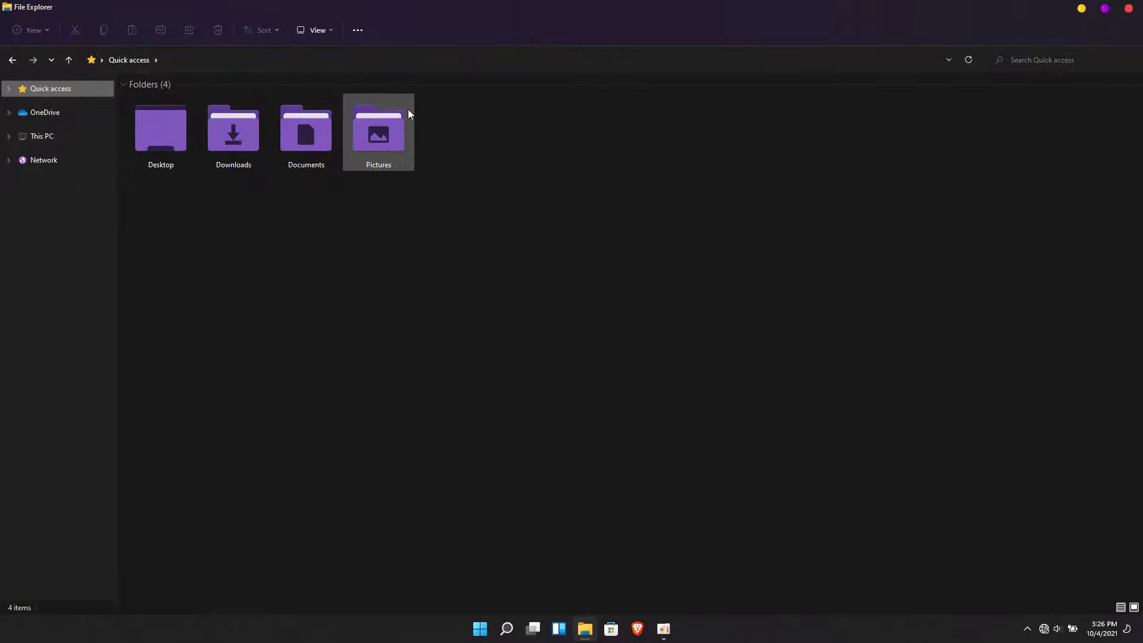
{"action": "left_click", "coordinate": [87, 137]}
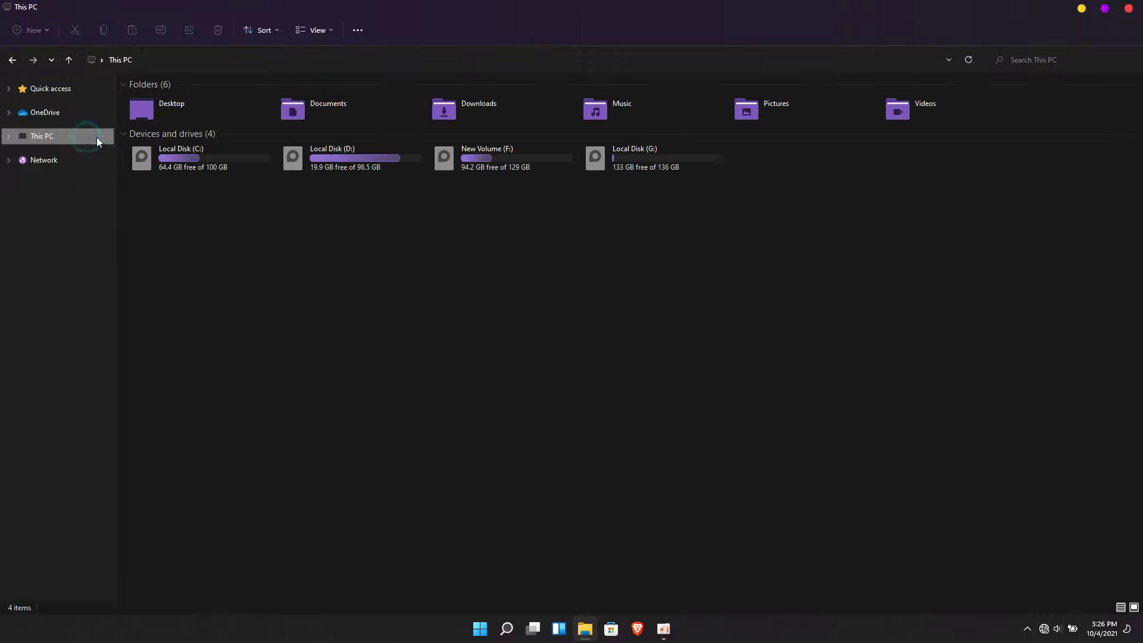
{"action": "double_click", "coordinate": [444, 13]}
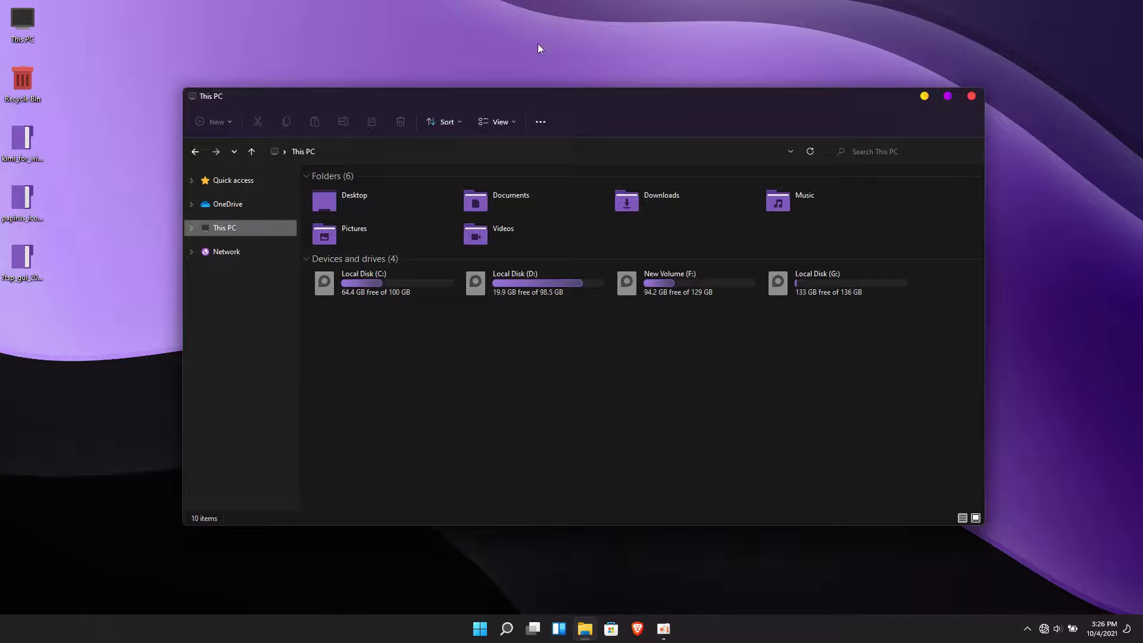
{"action": "left_click", "coordinate": [971, 96]}
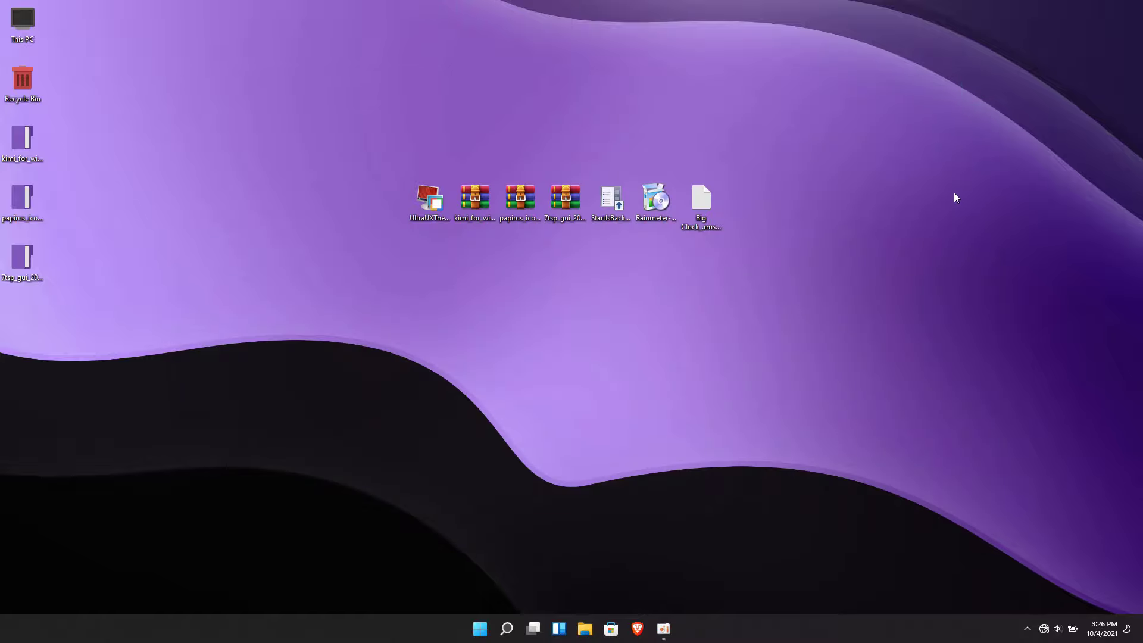
- Install StartIsBack for the current user only and apply its Proper Windows 11 theme
{"action": "double_click", "coordinate": [622, 209]}
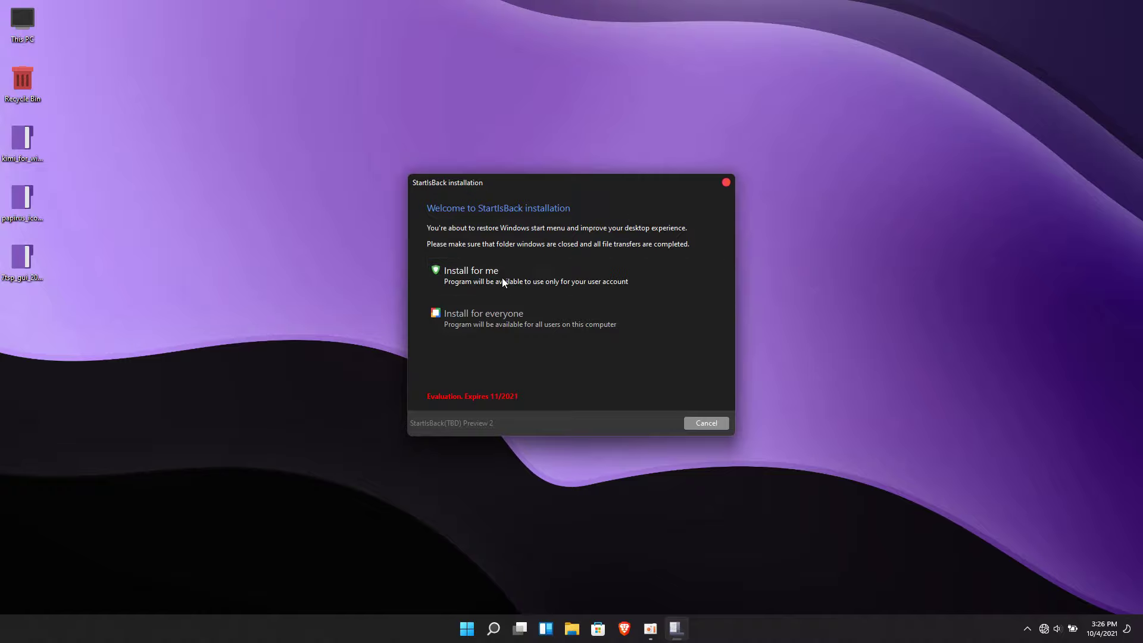
{"action": "left_click", "coordinate": [596, 277]}
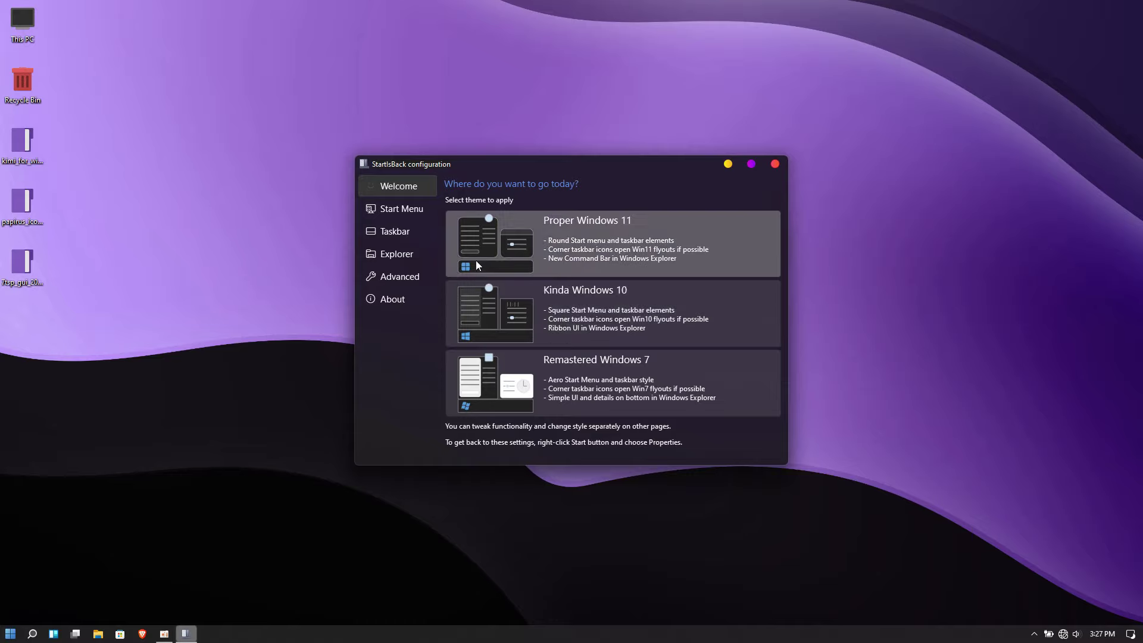
{"action": "left_click", "coordinate": [549, 254]}
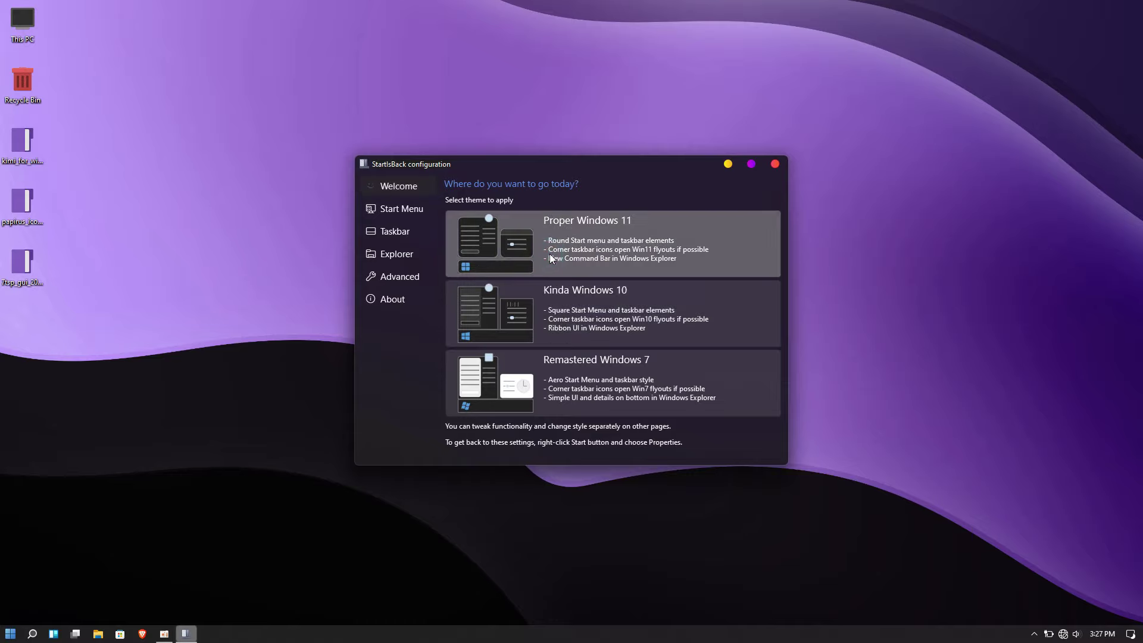
- Look through the Start Menu and Taskbar settings in StartIsBack configuration
{"action": "left_click", "coordinate": [417, 210]}
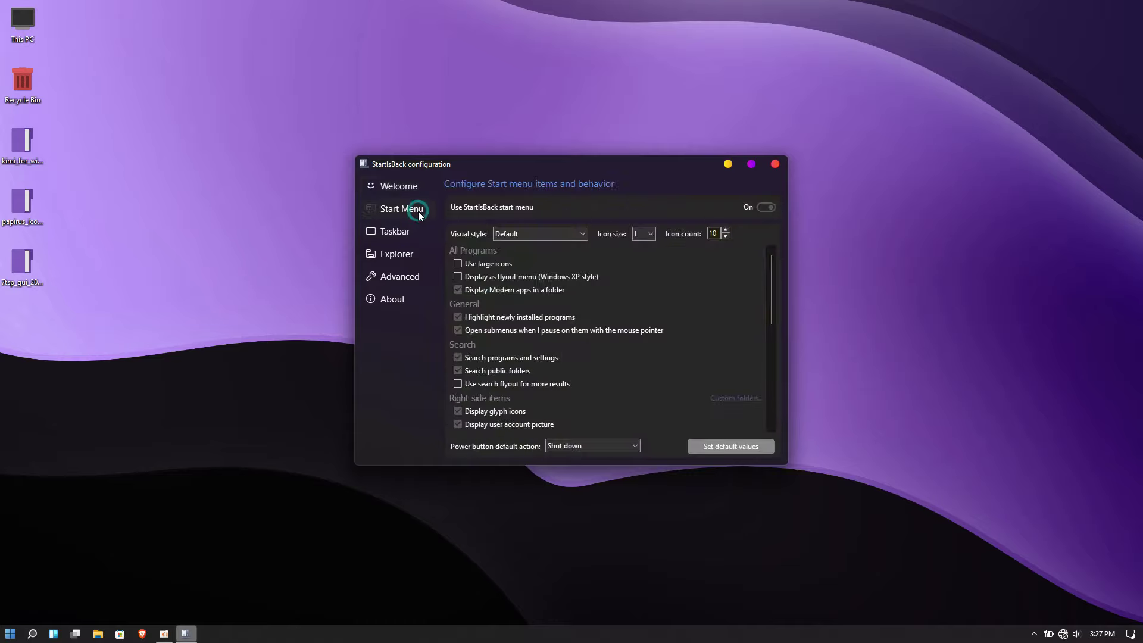
{"action": "left_click", "coordinate": [416, 232]}
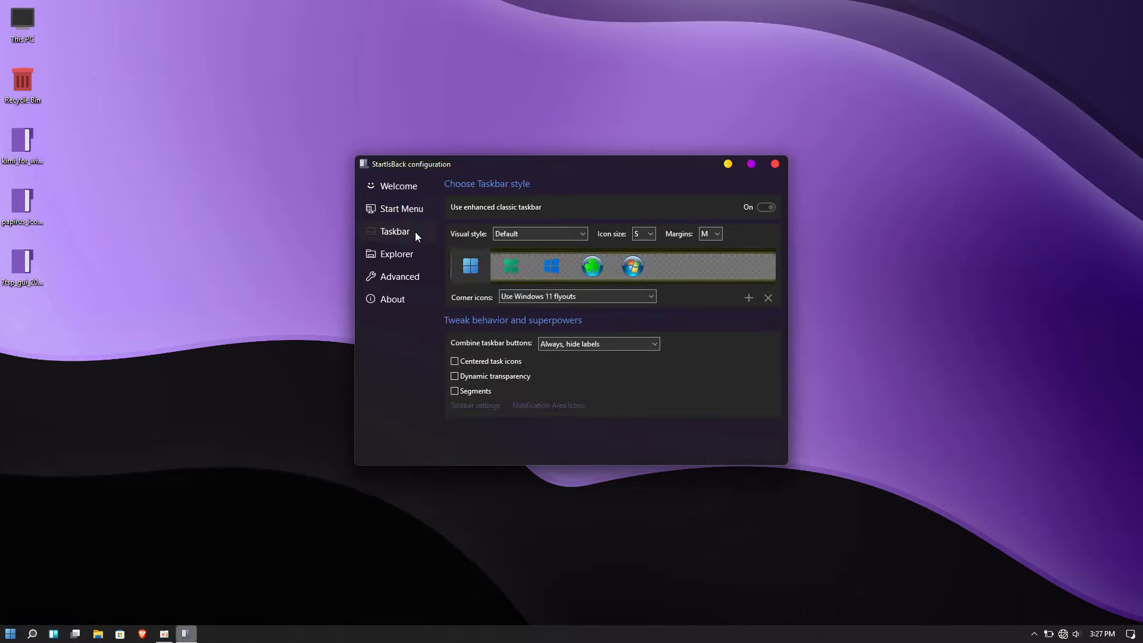
{"action": "right_click", "coordinate": [889, 200]}
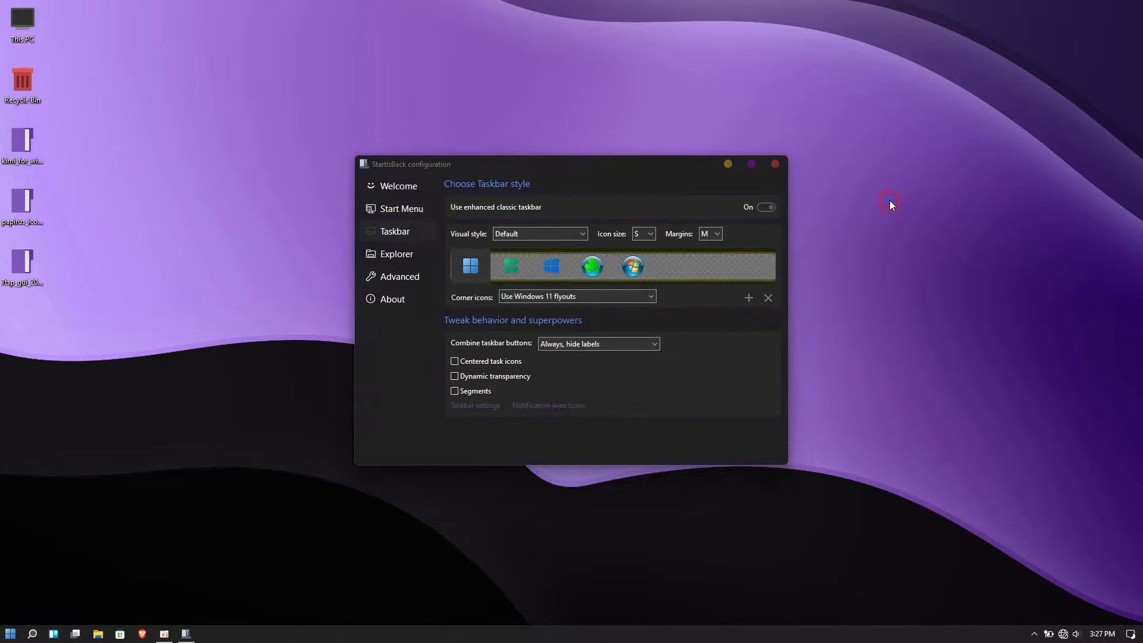
- Disable Classic context menus in the StartIsBack Explorer settings and re-enable it, comparing the desktop context menu in each state
{"action": "left_click", "coordinate": [391, 255]}
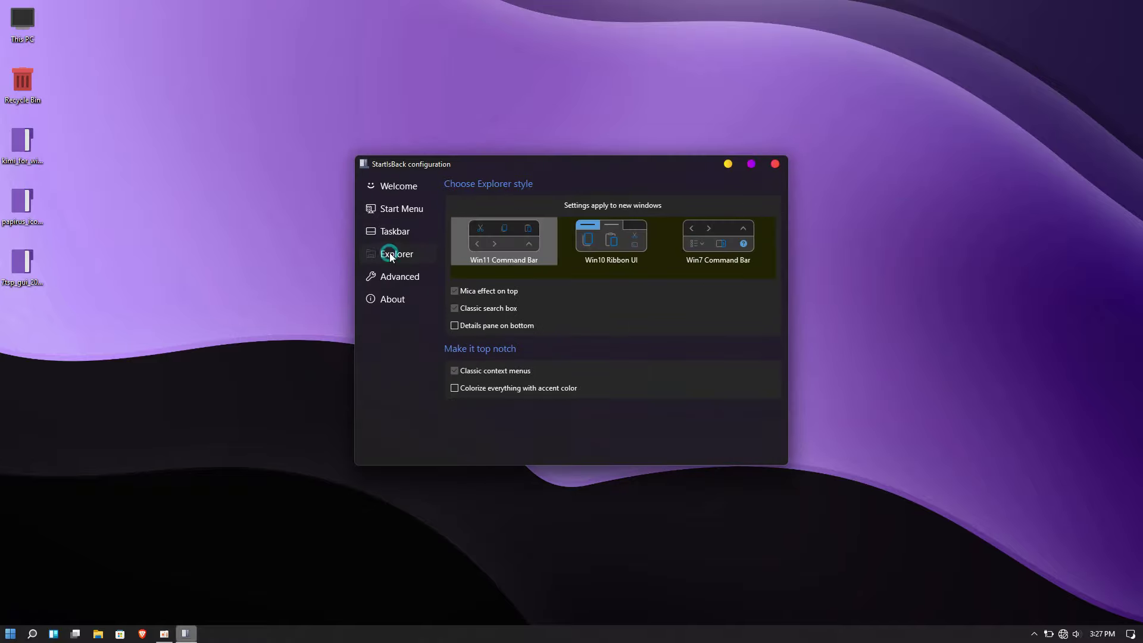
{"action": "right_click", "coordinate": [920, 153]}
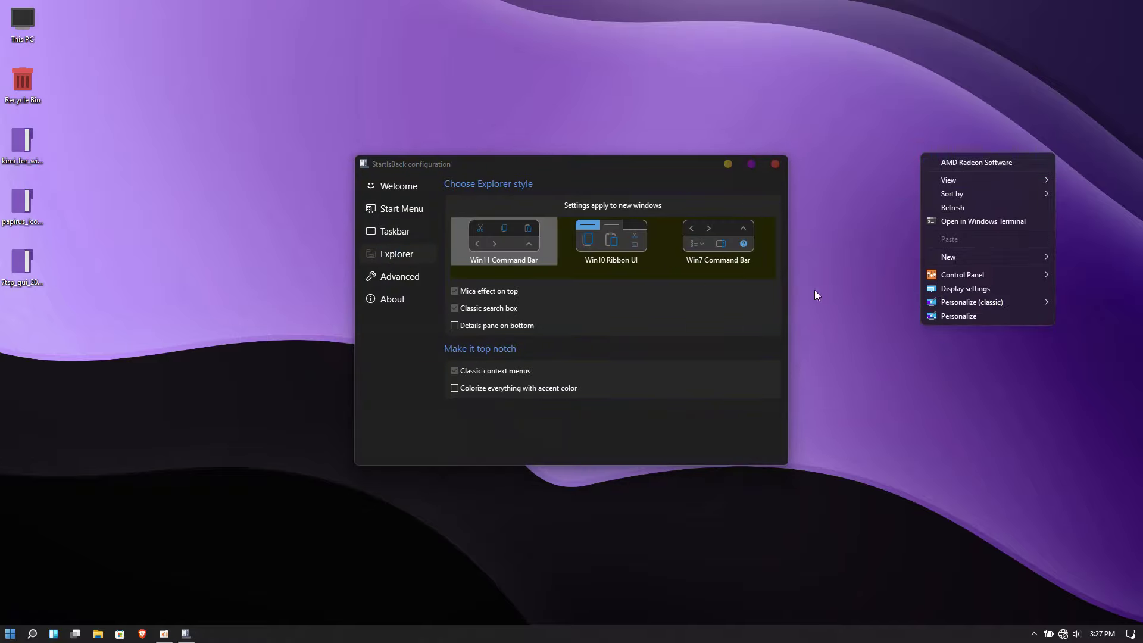
{"action": "left_click", "coordinate": [454, 371]}
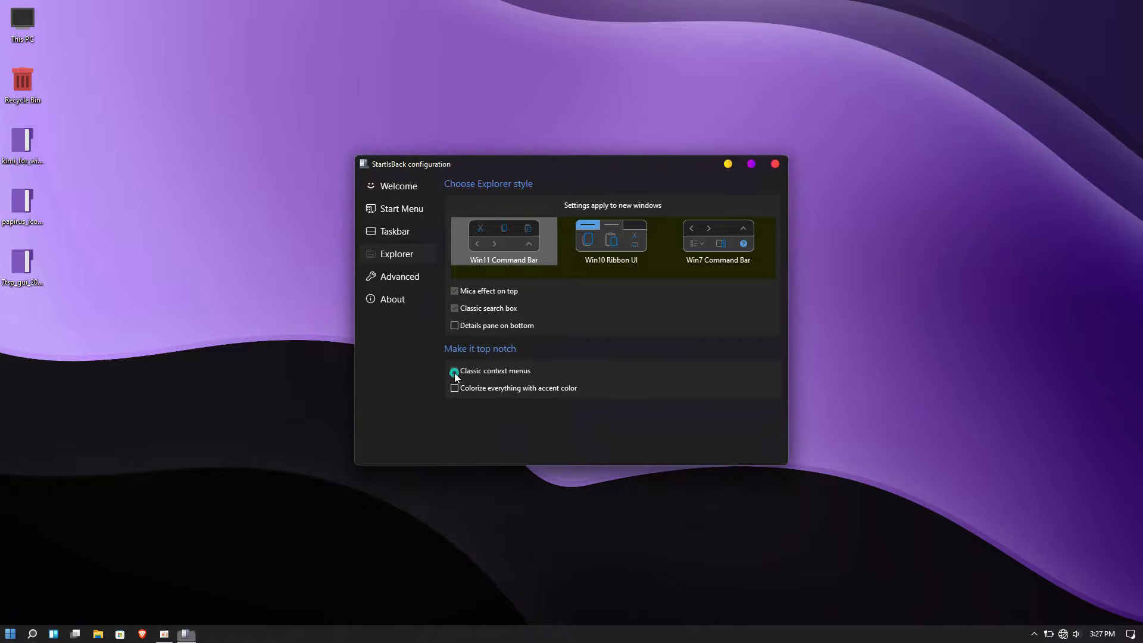
{"action": "right_click", "coordinate": [858, 180]}
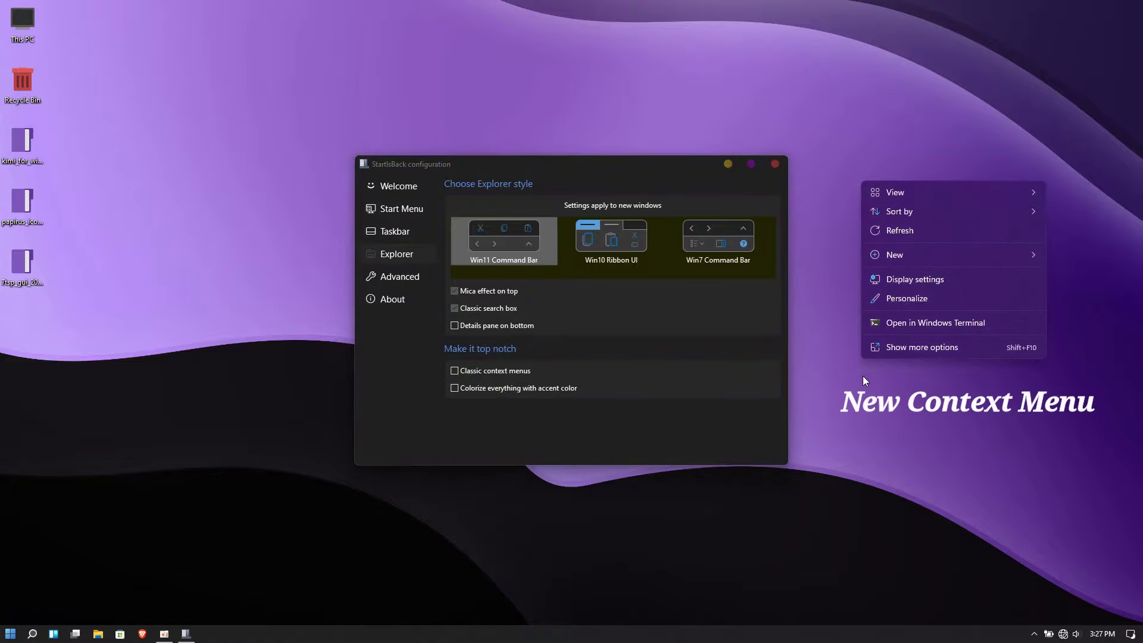
{"action": "left_click", "coordinate": [471, 370]}
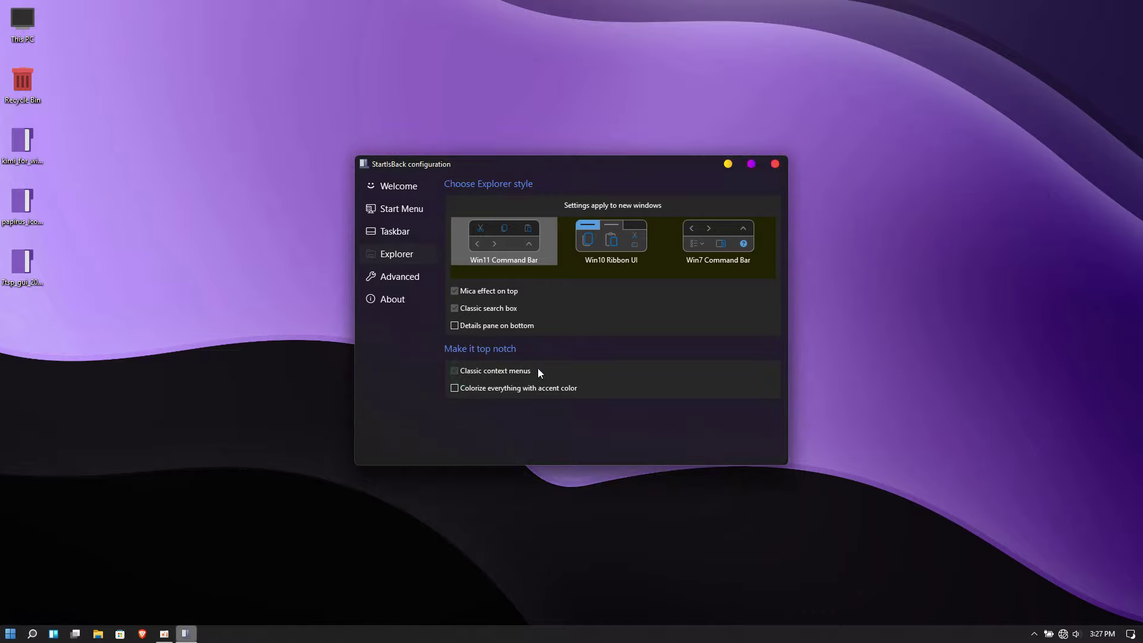
{"action": "right_click", "coordinate": [895, 171]}
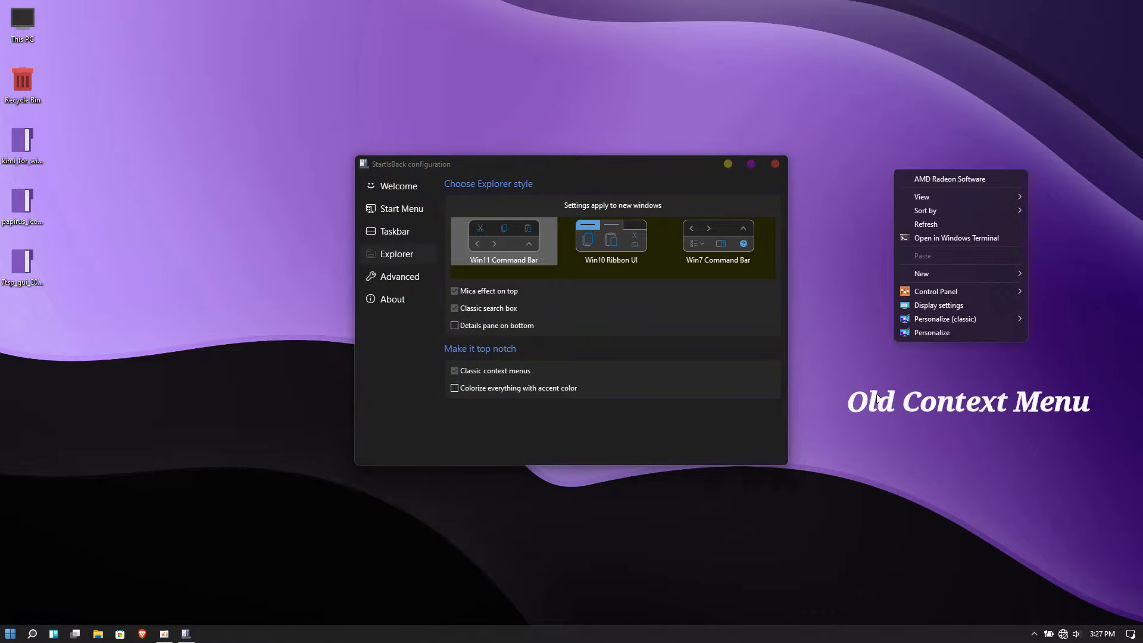
- Switch the StartIsBack Explorer style from Win11 Command Bar to Win7 Command Bar, comparing a This PC window in each style
{"action": "left_click", "coordinate": [28, 22]}
{"action": "double_click", "coordinate": [28, 22]}
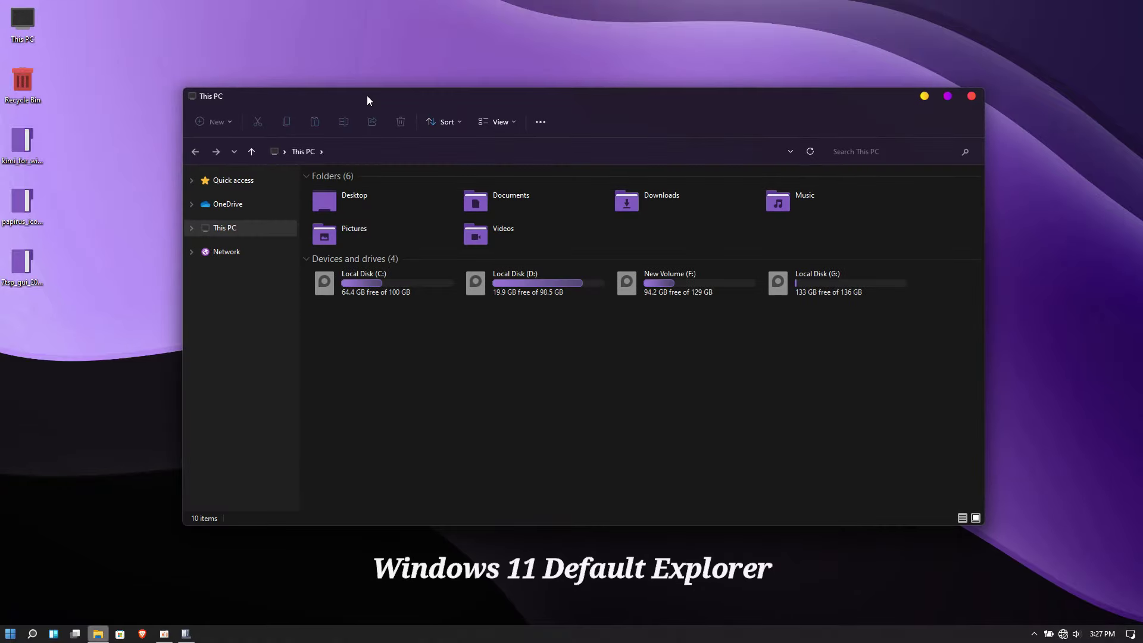
{"action": "left_click", "coordinate": [971, 96]}
{"action": "left_click", "coordinate": [724, 257]}
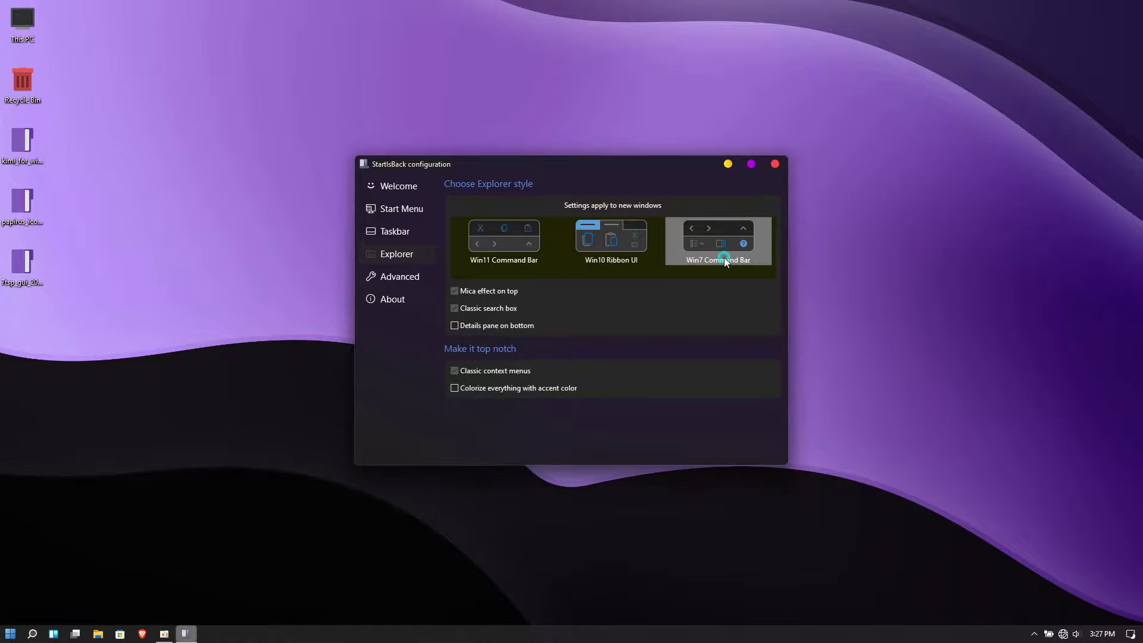
{"action": "double_click", "coordinate": [23, 24]}
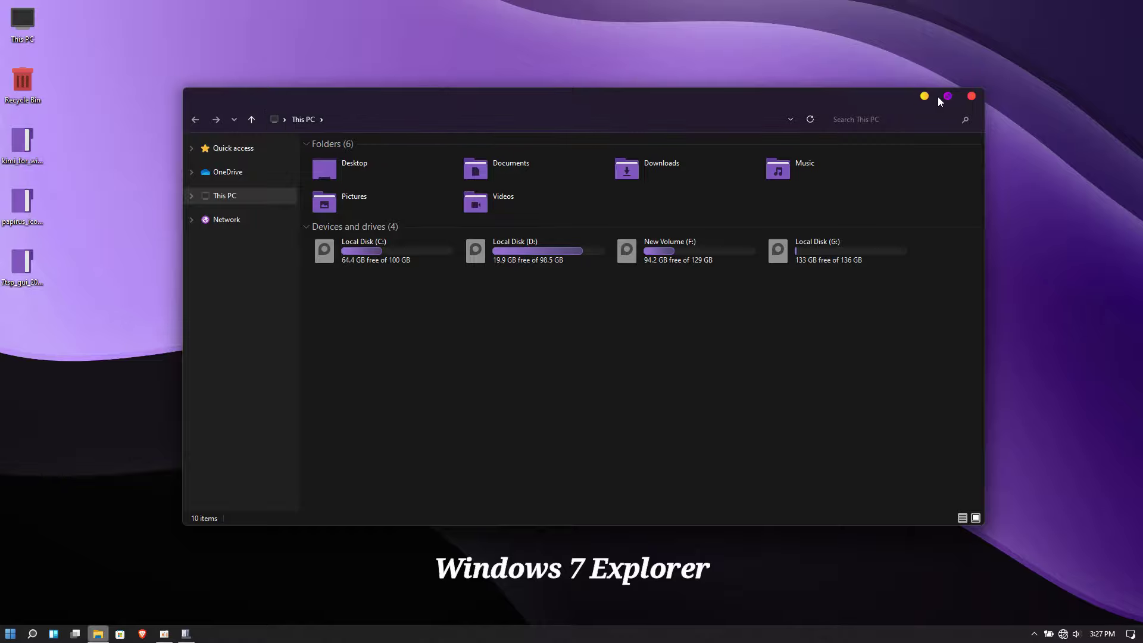
{"action": "left_click", "coordinate": [970, 95]}
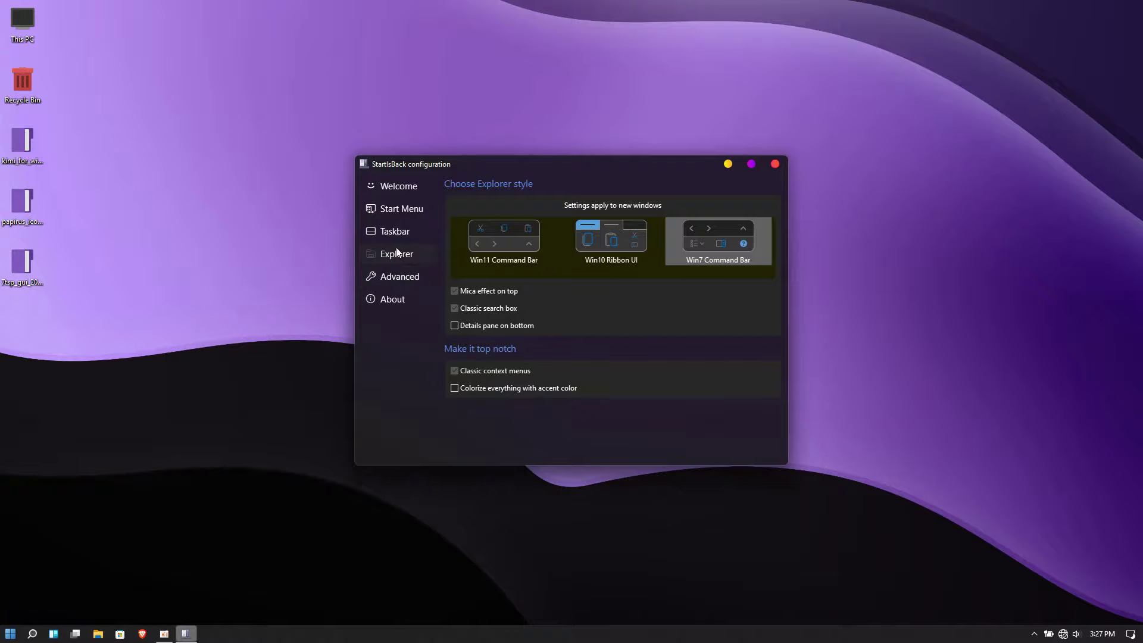
- Turn off the enhanced classic taskbar in StartIsBack, restart the Explorer shell and close the configuration window
{"action": "left_click", "coordinate": [399, 232]}
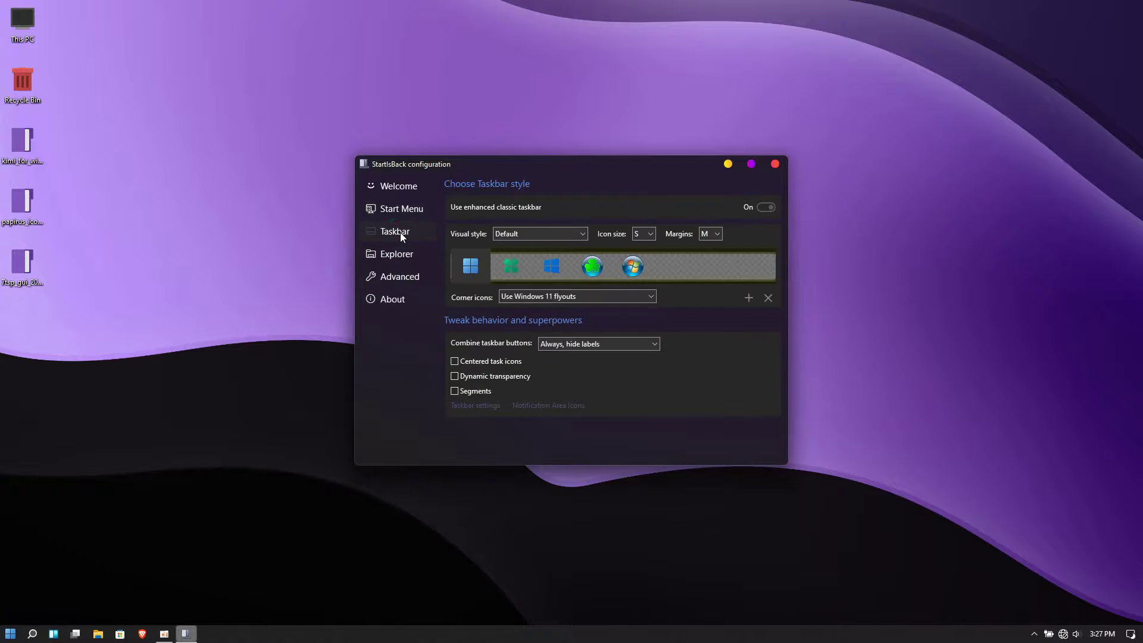
{"action": "left_click", "coordinate": [764, 207]}
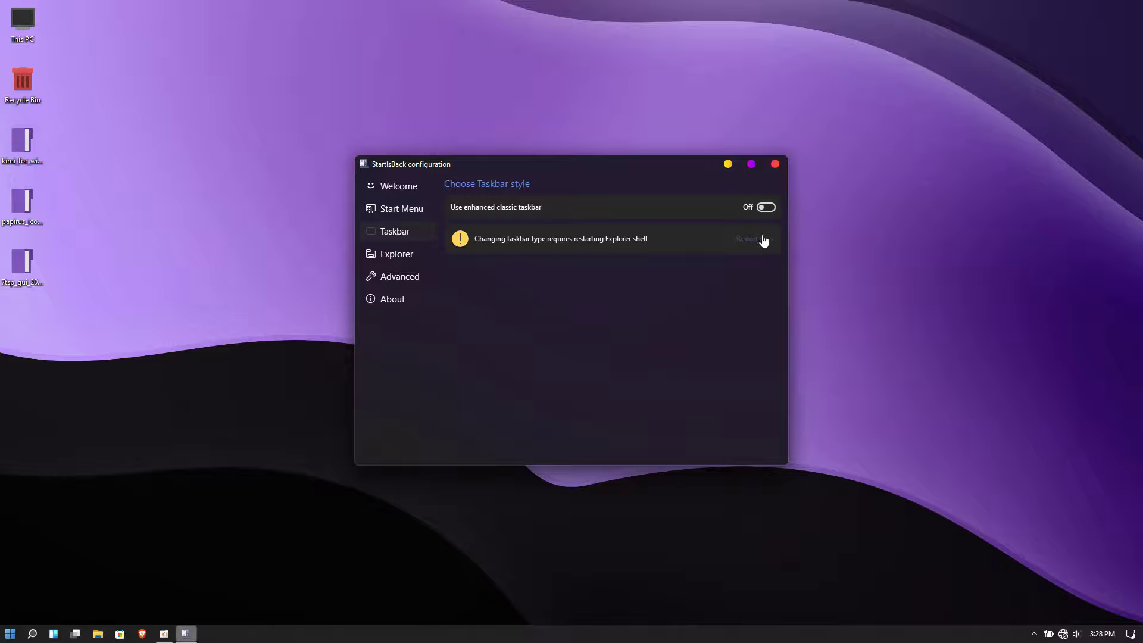
{"action": "left_click", "coordinate": [752, 244]}
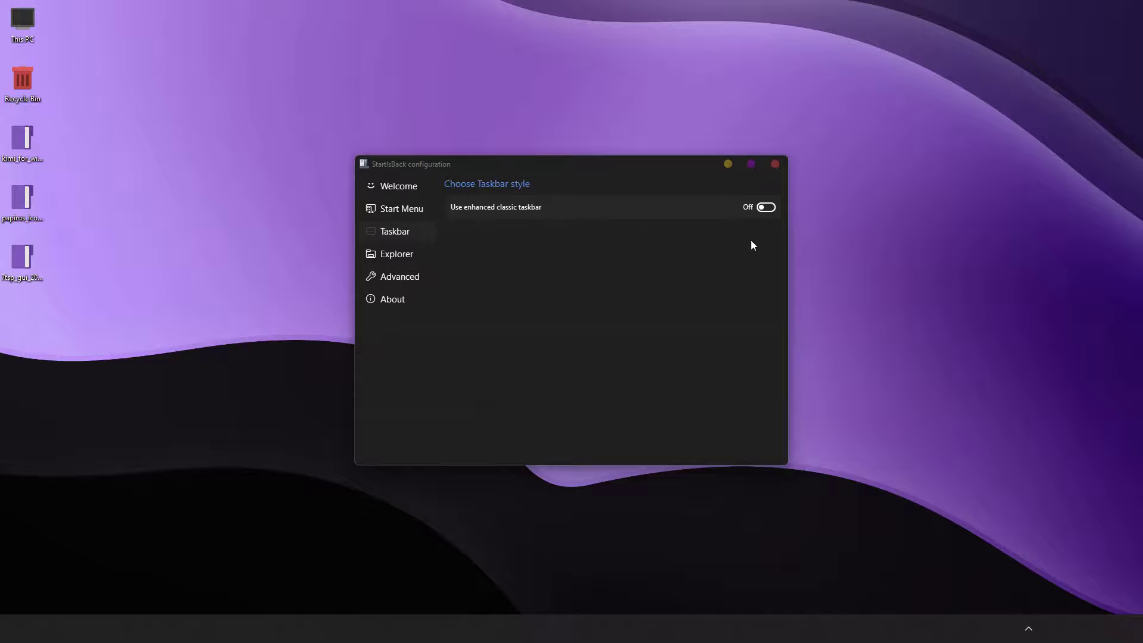
{"action": "left_click", "coordinate": [774, 164]}
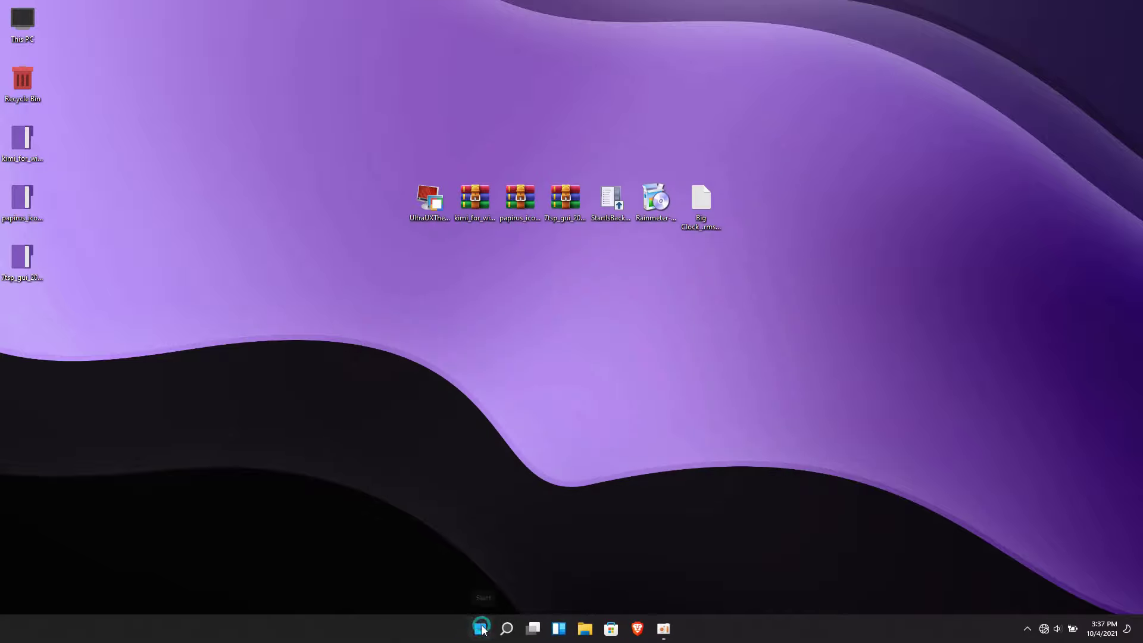
- Inspect the restyled Start menu and its Shut down options, then close it
{"action": "left_click", "coordinate": [481, 628]}
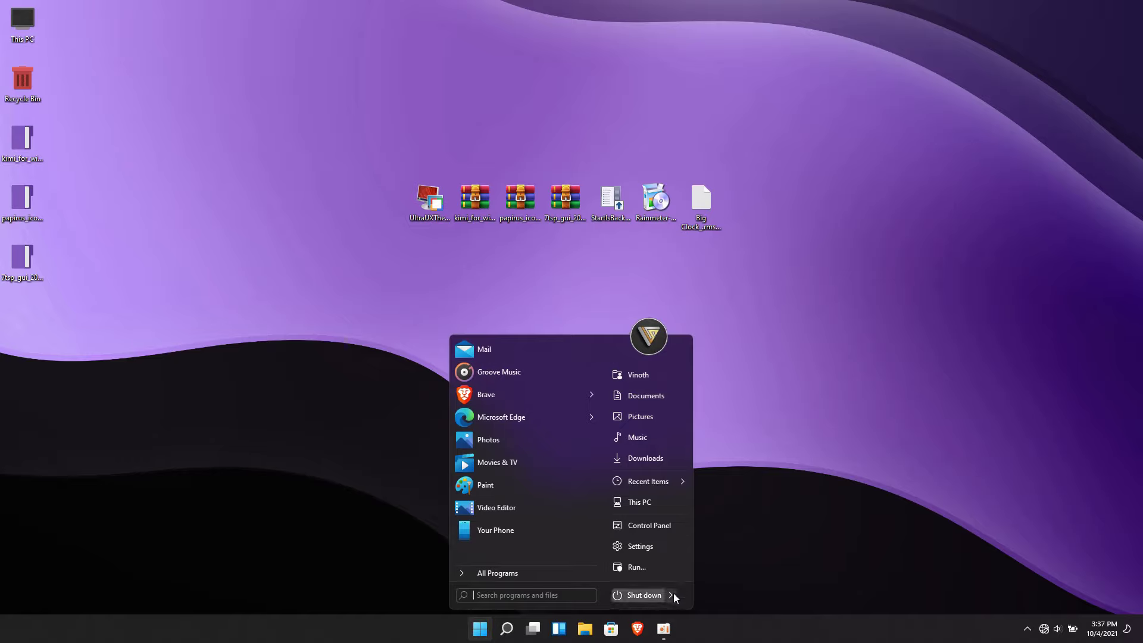
{"action": "mouse_move", "coordinate": [673, 591]}
{"action": "left_click", "coordinate": [715, 577]}
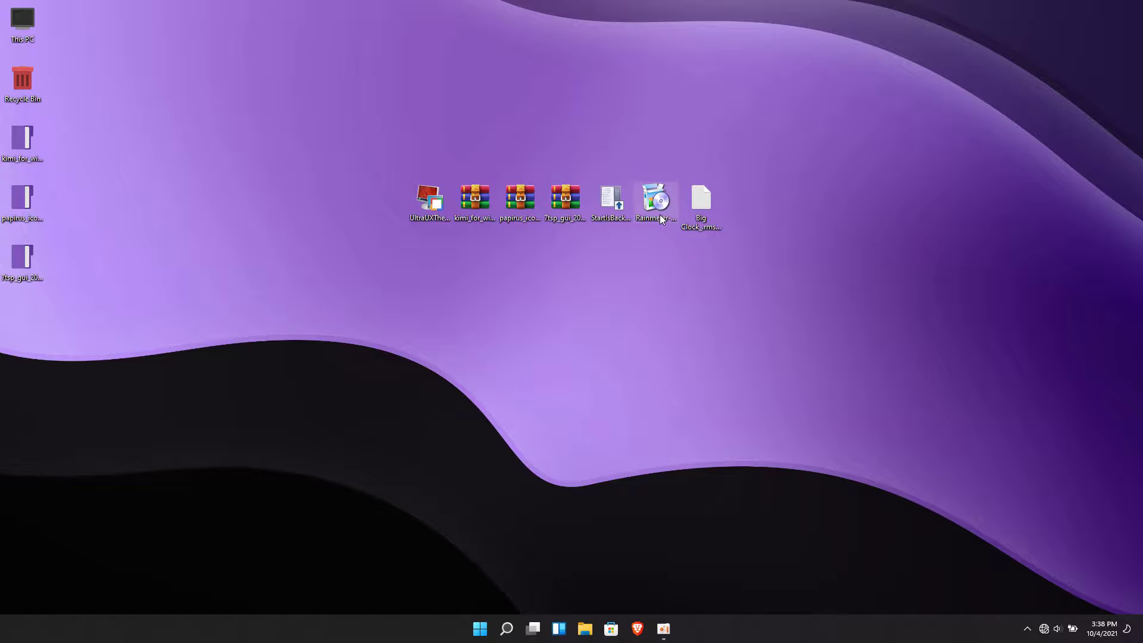
- Install Rainmeter from the desktop installer using the standard 64-bit installation with launch on startup, and run it
{"action": "double_click", "coordinate": [656, 203]}
{"action": "left_click", "coordinate": [584, 340]}
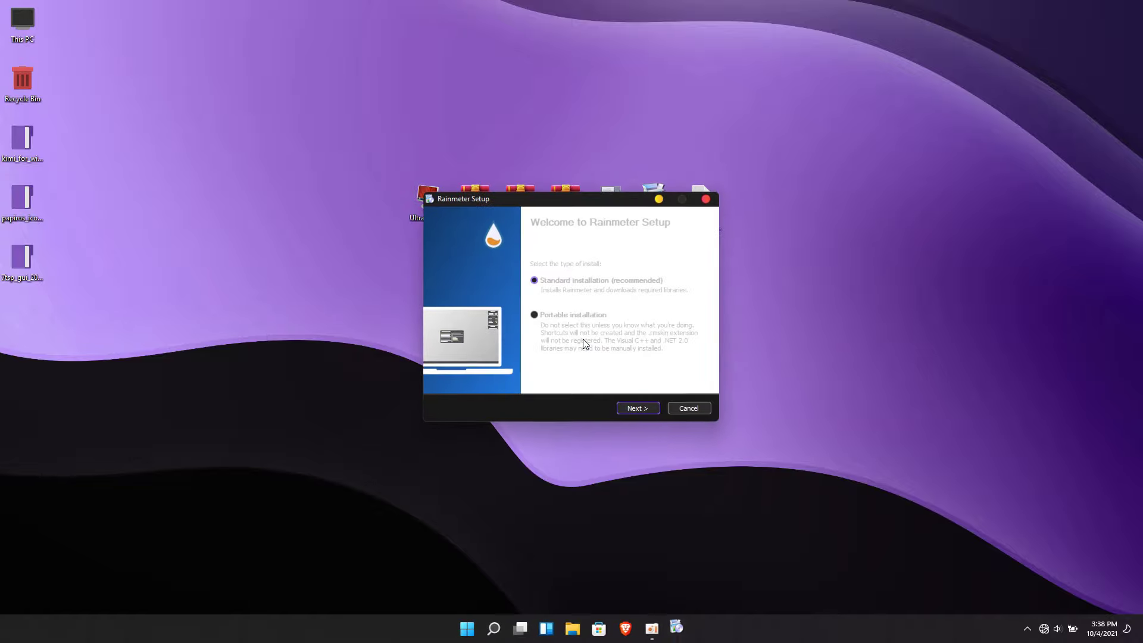
{"action": "left_click", "coordinate": [634, 407]}
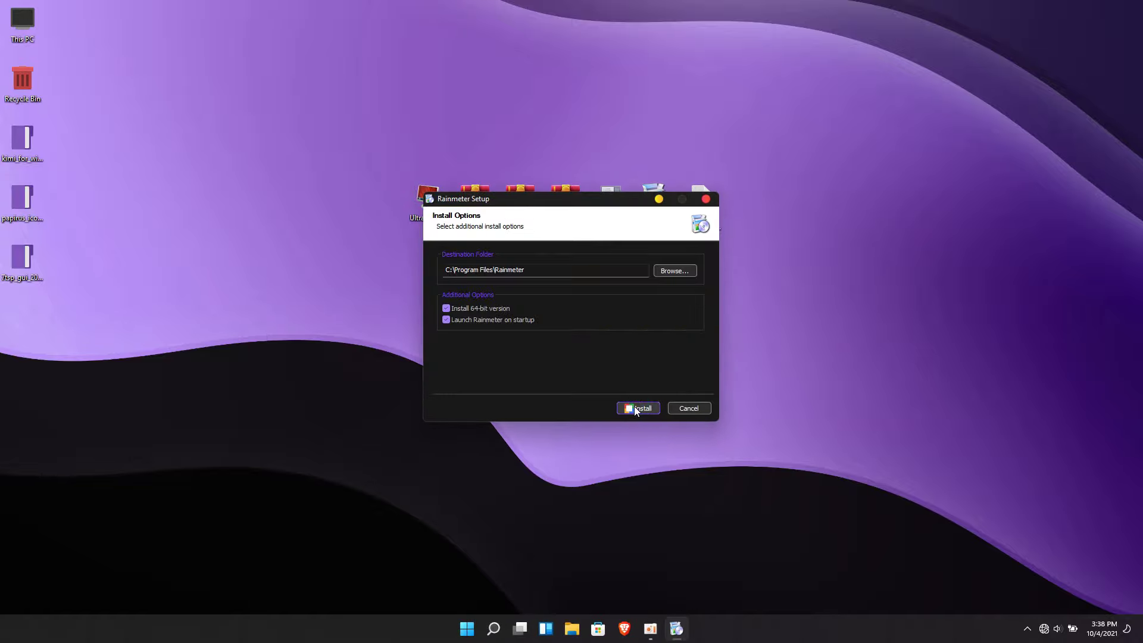
{"action": "left_click", "coordinate": [635, 409]}
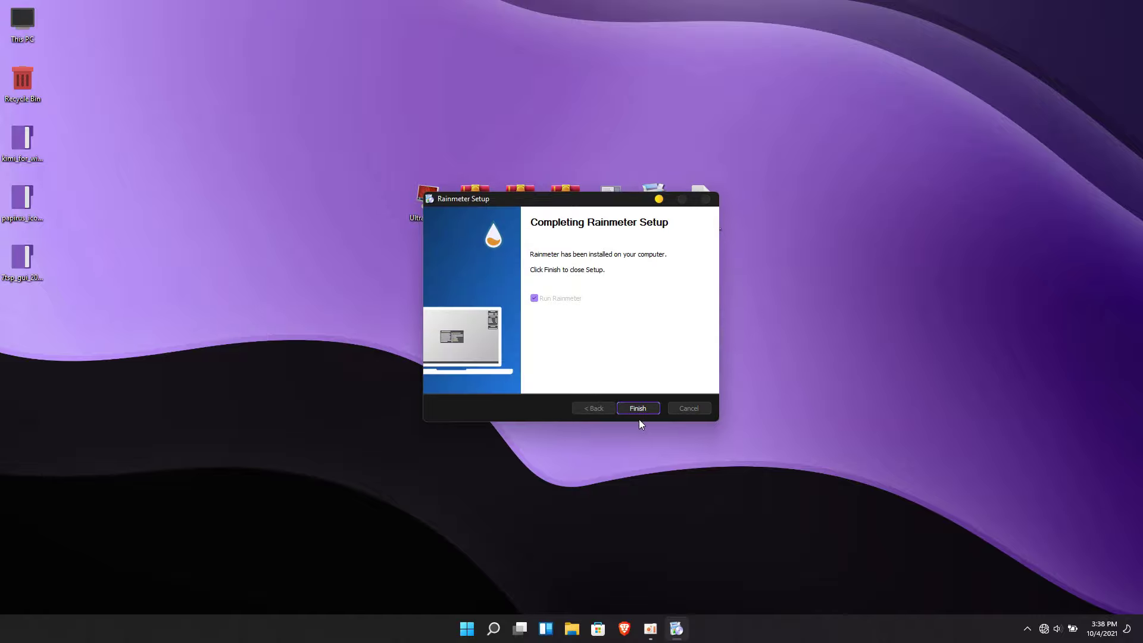
{"action": "left_click", "coordinate": [643, 408]}
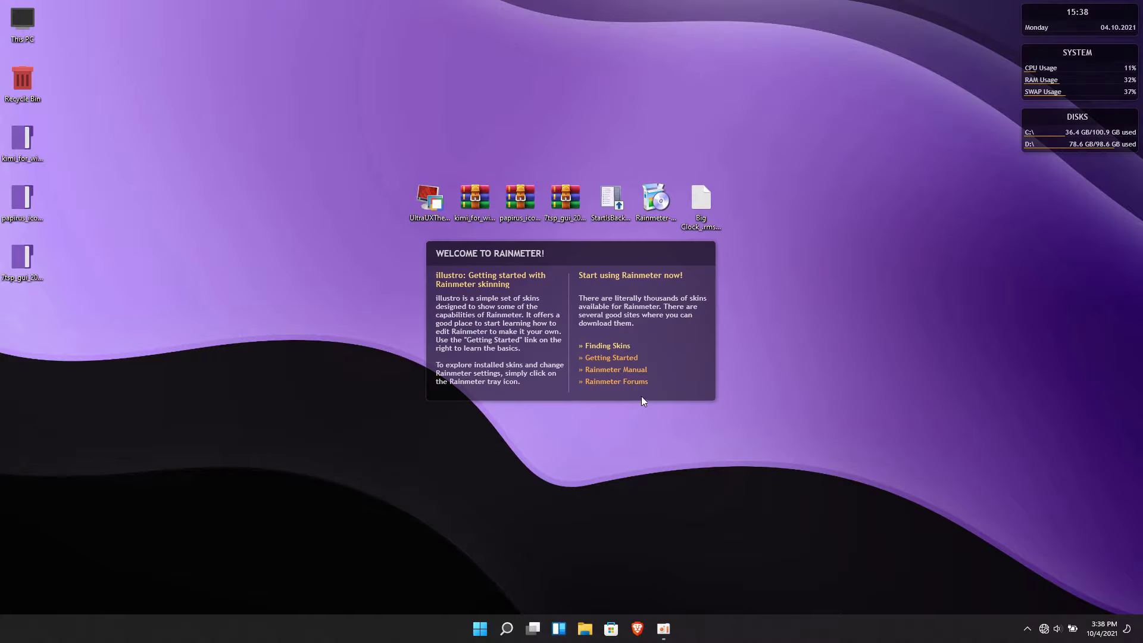
- Unload Rainmeter's default illustro skins from the desktop: Welcome, Disk, System and Clock
{"action": "right_click", "coordinate": [641, 395]}
{"action": "left_click", "coordinate": [665, 525]}
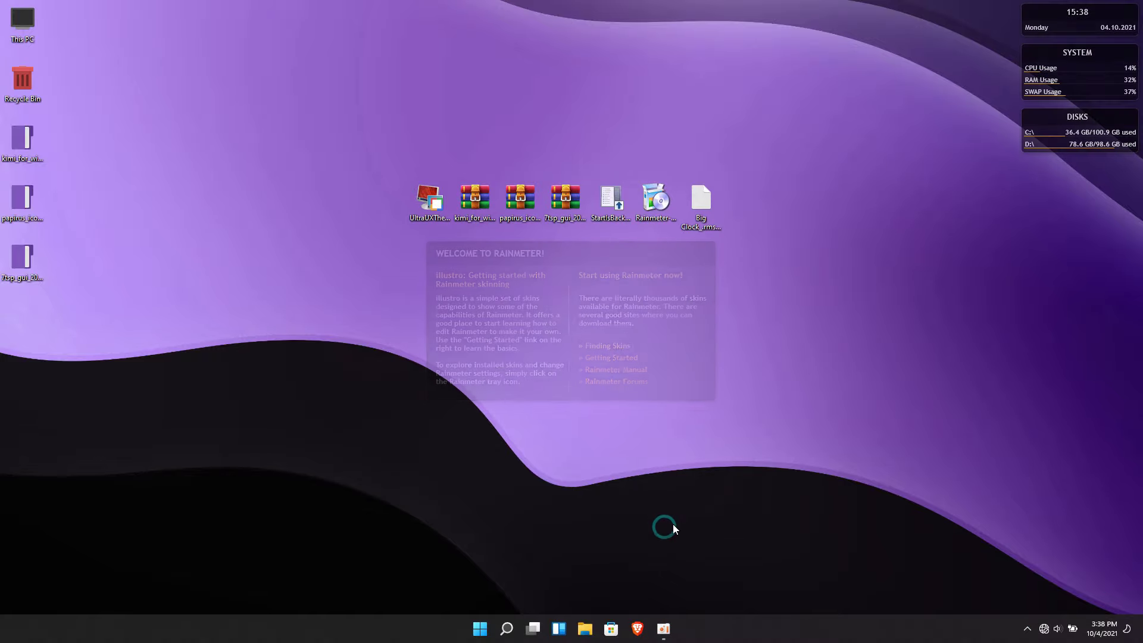
{"action": "right_click", "coordinate": [1056, 148]}
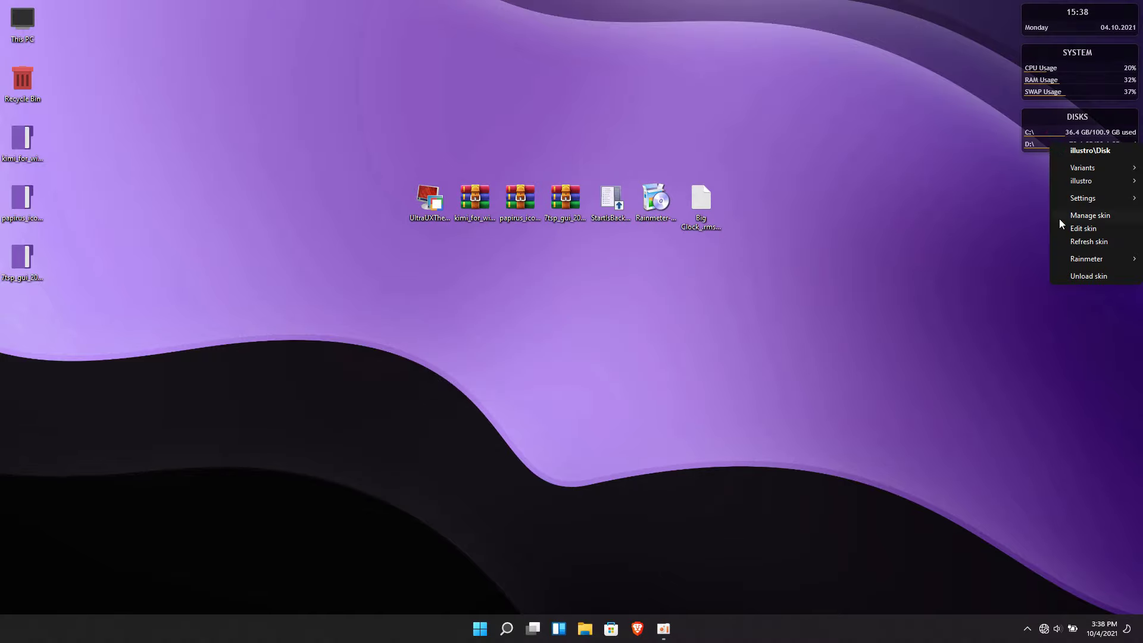
{"action": "left_click", "coordinate": [1066, 270]}
{"action": "right_click", "coordinate": [1056, 62]}
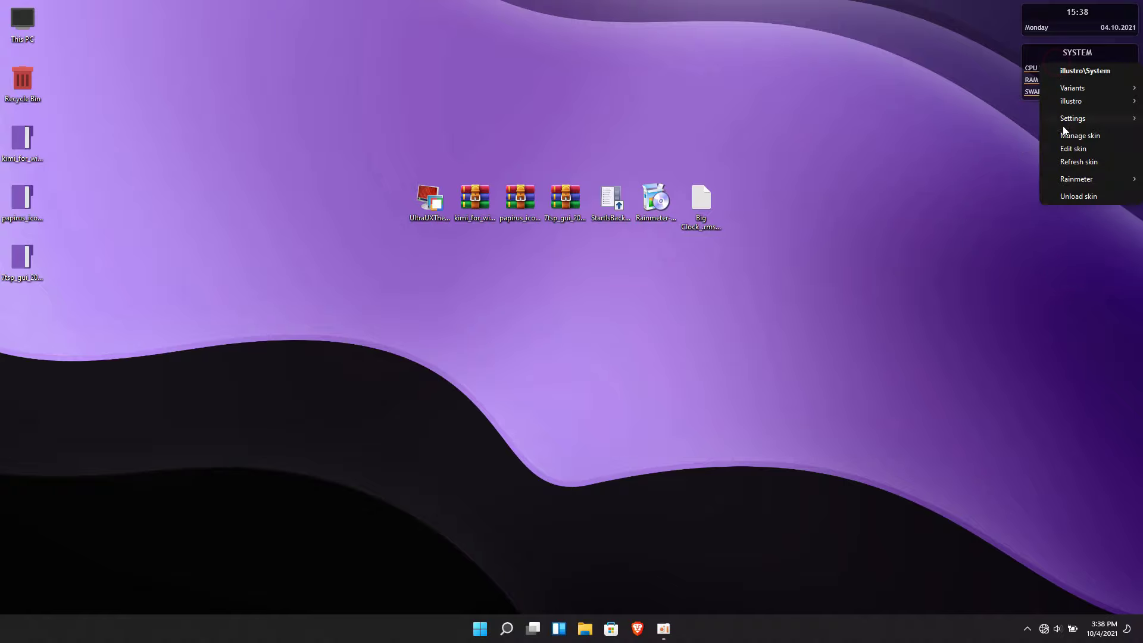
{"action": "left_click", "coordinate": [1061, 194]}
{"action": "right_click", "coordinate": [1060, 28]}
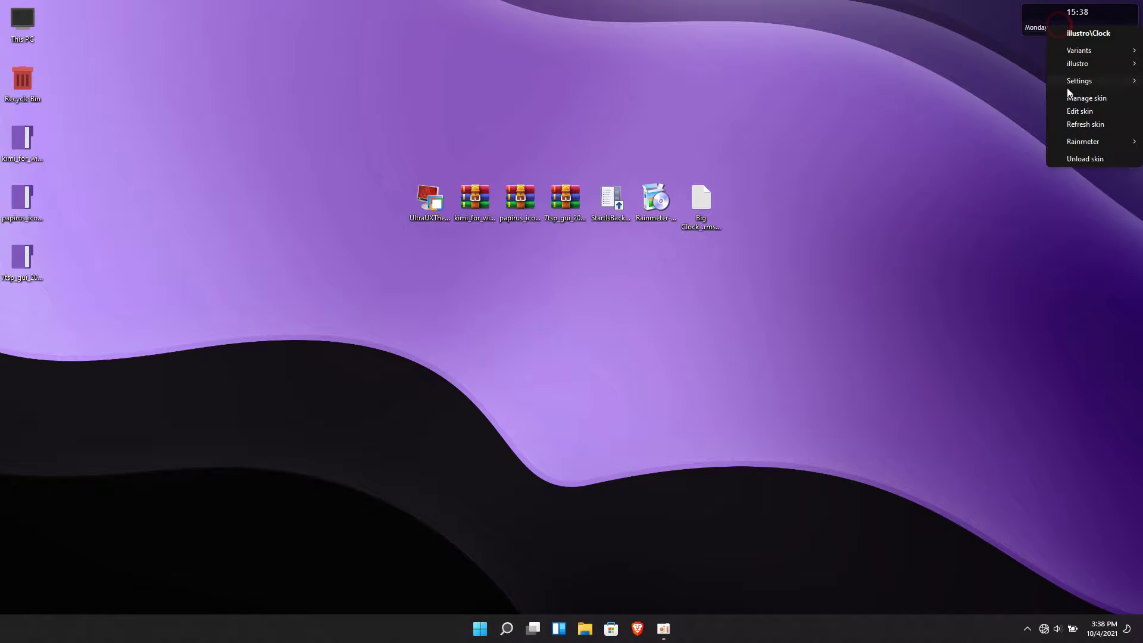
{"action": "left_click", "coordinate": [1070, 160]}
- Install the Big Clock Rainmeter skin package without applying its included layout
{"action": "left_click", "coordinate": [703, 206]}
{"action": "double_click", "coordinate": [703, 206]}
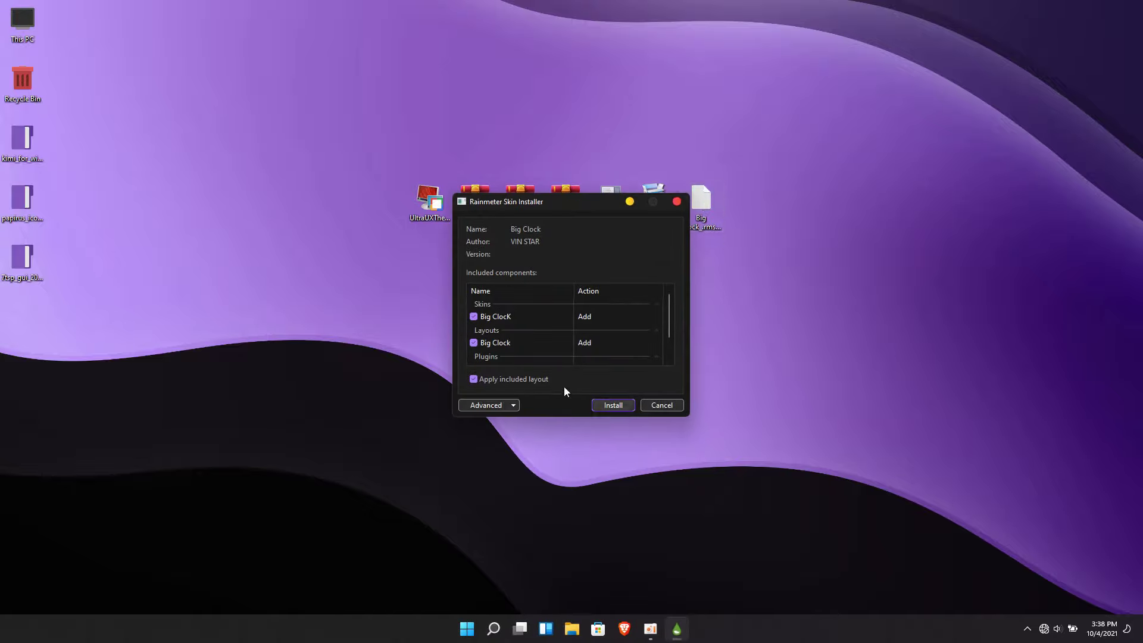
{"action": "left_click", "coordinate": [543, 380]}
{"action": "left_click", "coordinate": [604, 402]}
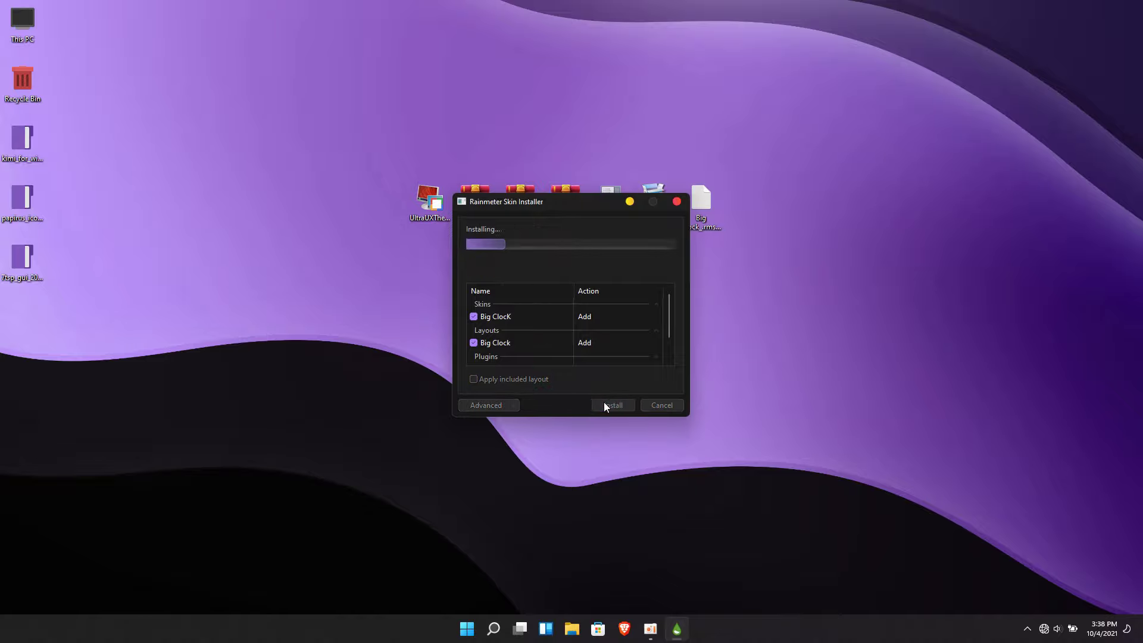
- Hide all desktop icons through the desktop view options
{"action": "right_click", "coordinate": [826, 255]}
{"action": "mouse_move", "coordinate": [857, 284]}
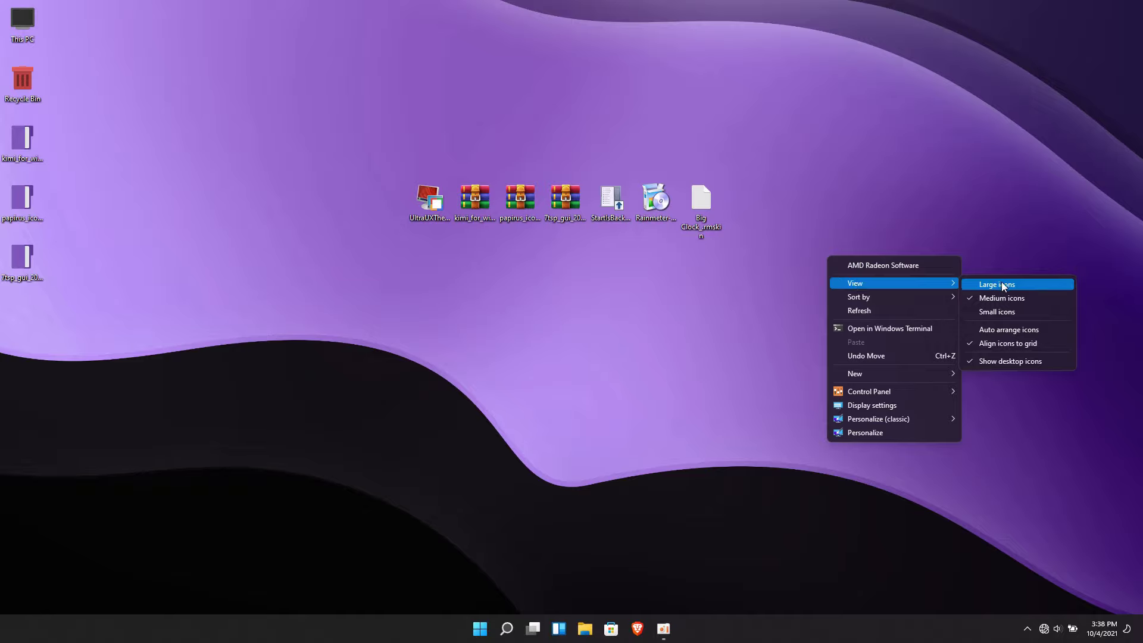
{"action": "left_click", "coordinate": [995, 359]}
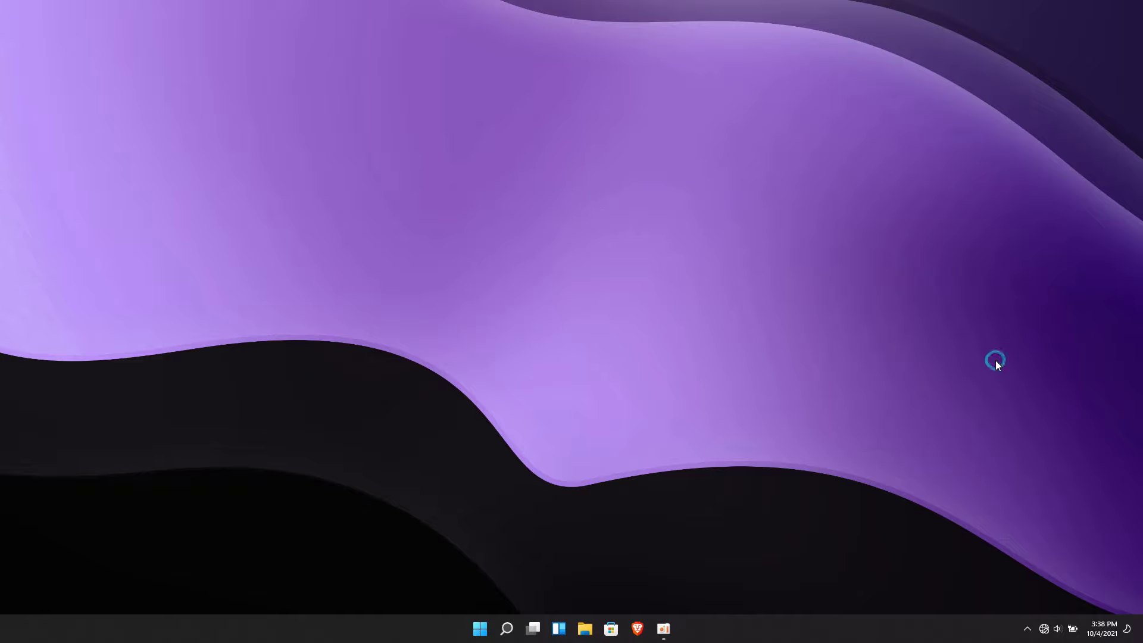
- Open the Rainmeter manager from the hidden tray icons and load the Big Clock skin Task Bar Transulate.ini
{"action": "left_click", "coordinate": [1027, 628]}
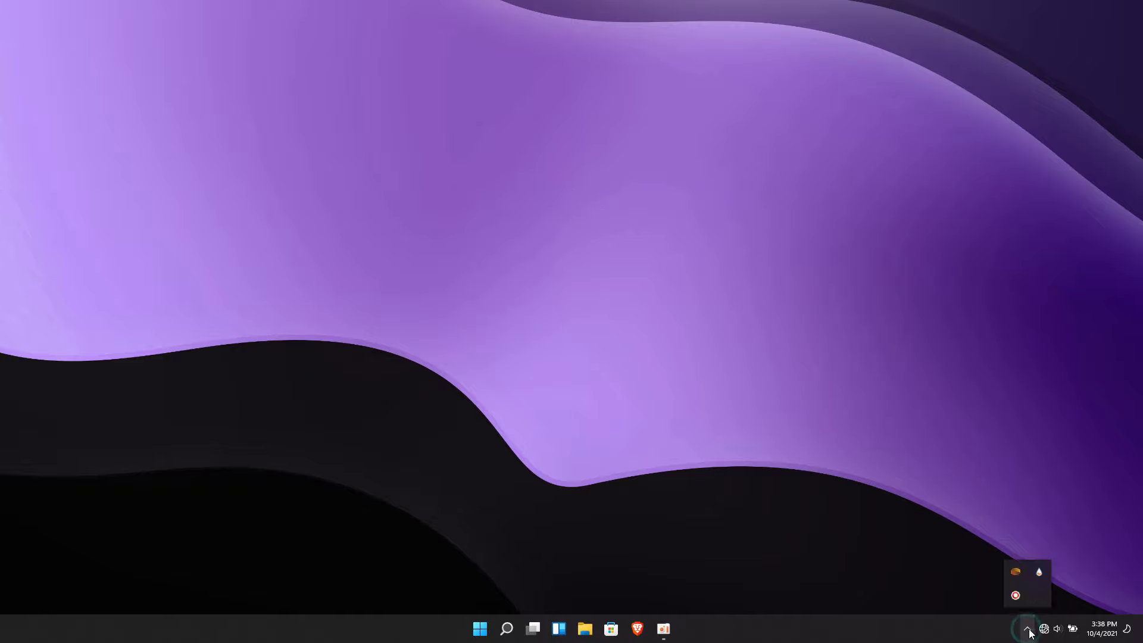
{"action": "left_click", "coordinate": [1037, 574]}
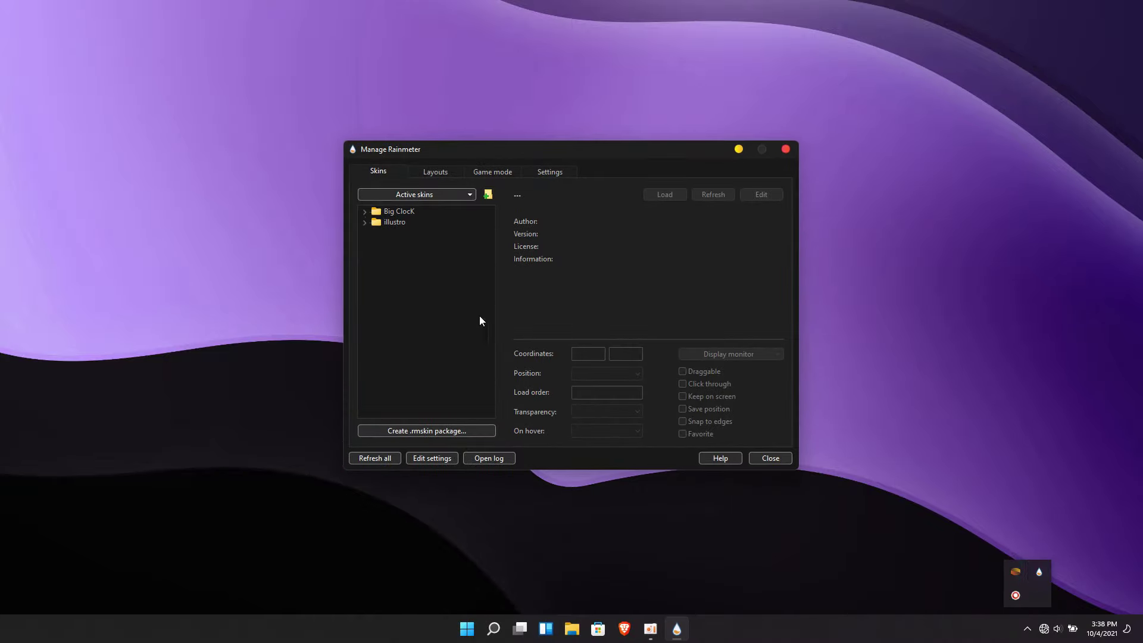
{"action": "double_click", "coordinate": [405, 212]}
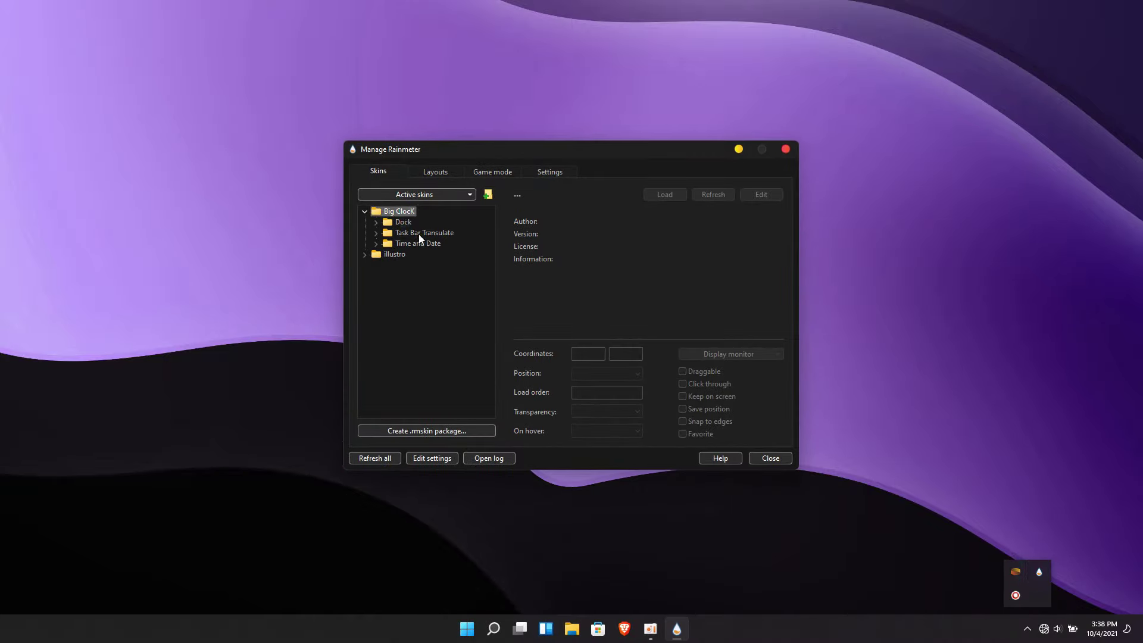
{"action": "left_click", "coordinate": [413, 233]}
{"action": "double_click", "coordinate": [439, 234]}
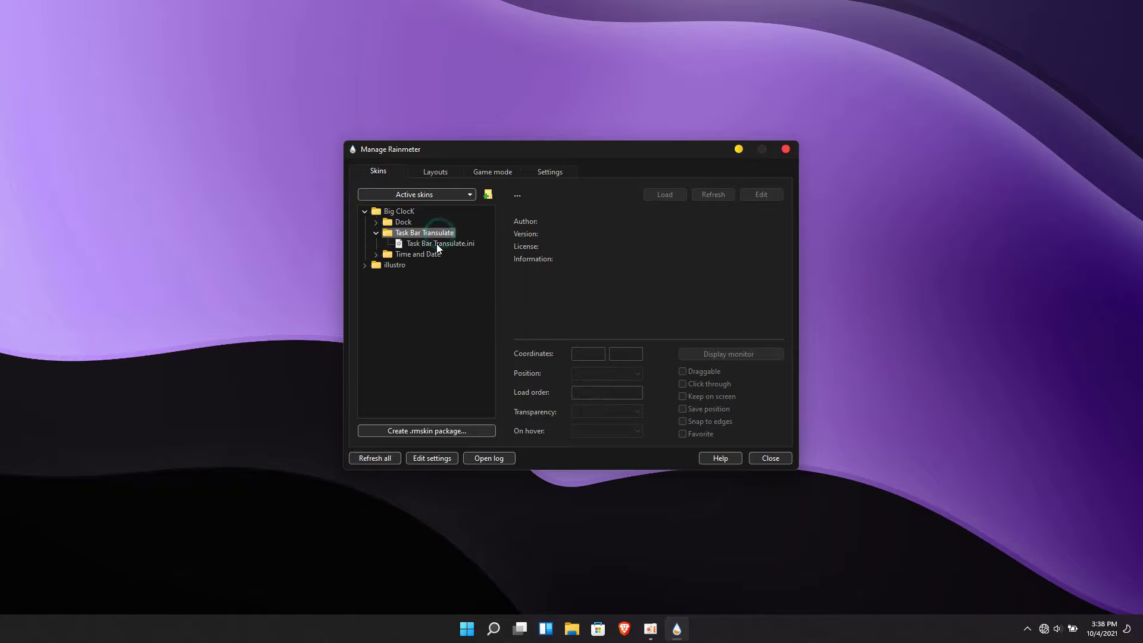
{"action": "left_click", "coordinate": [437, 244]}
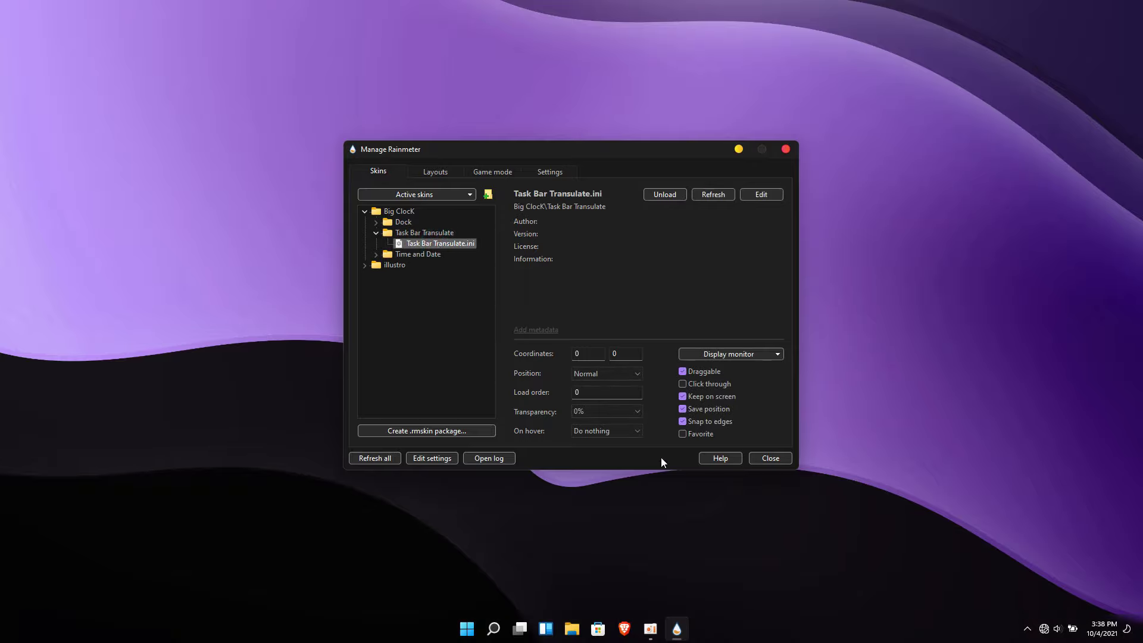
- Load the Big Clock skins Time and Date.ini and Dock.ini, then close the Rainmeter manager
{"action": "double_click", "coordinate": [423, 254]}
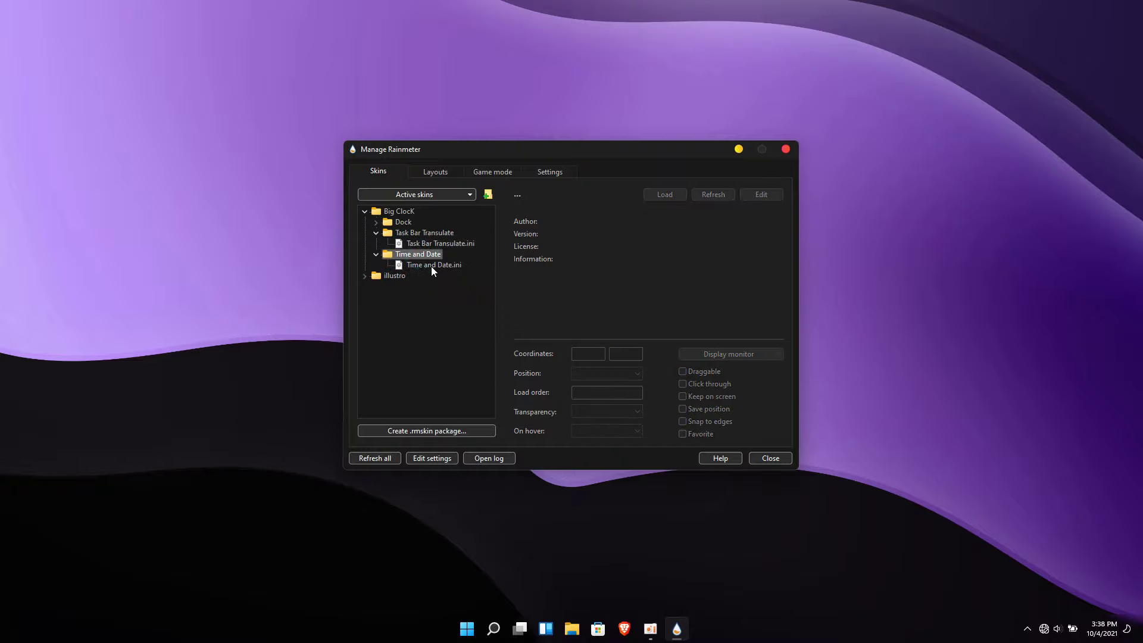
{"action": "double_click", "coordinate": [431, 266]}
{"action": "double_click", "coordinate": [405, 222]}
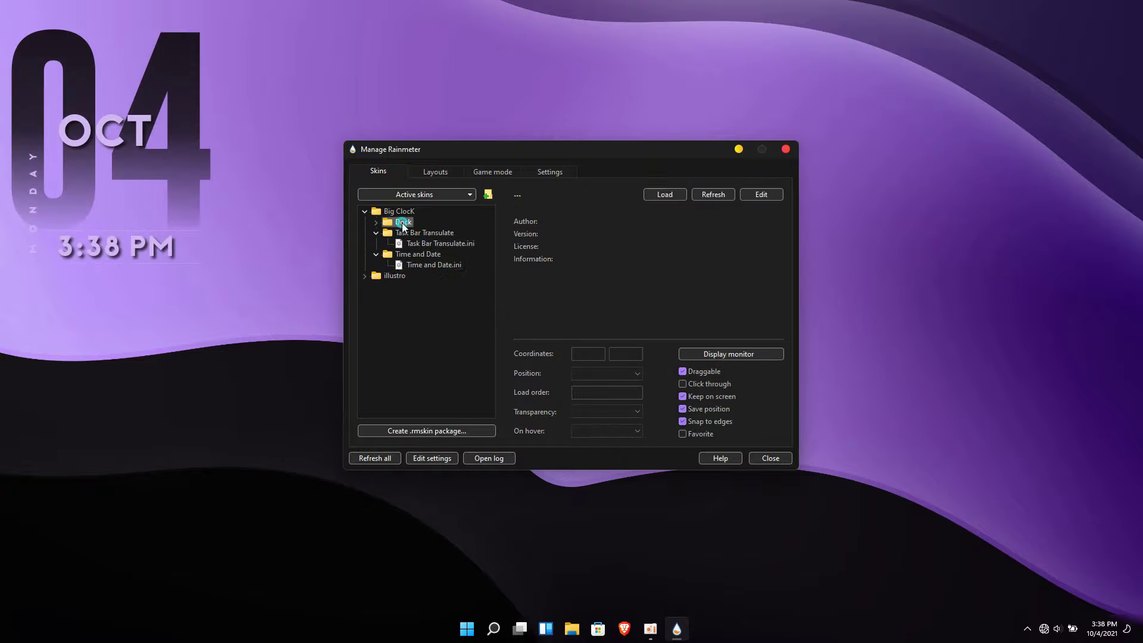
{"action": "double_click", "coordinate": [418, 234]}
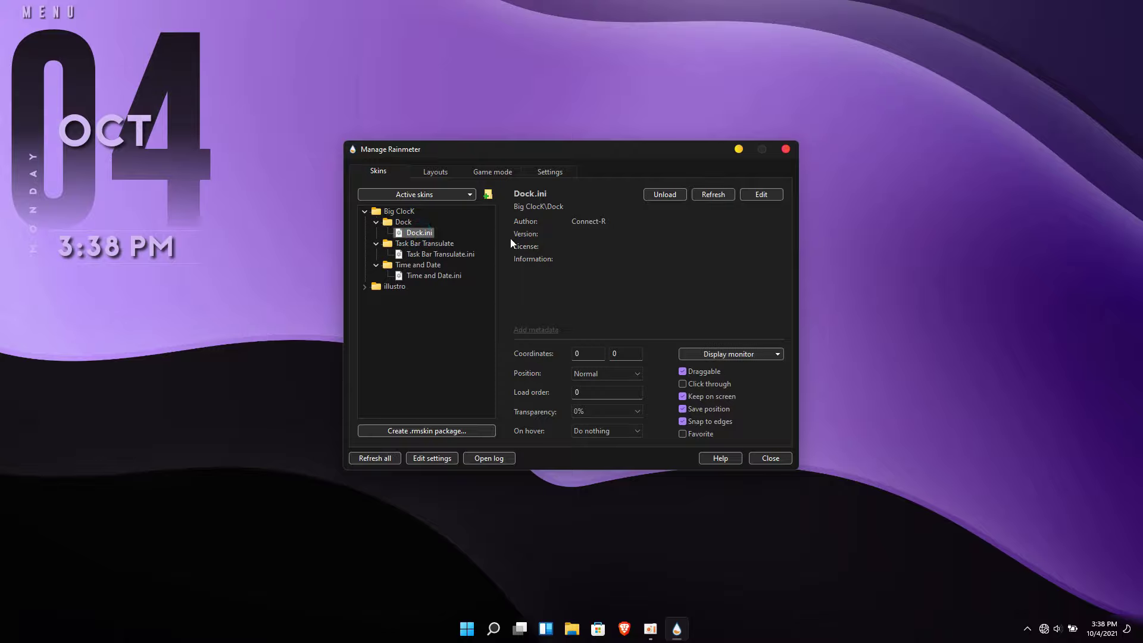
{"action": "left_click", "coordinate": [786, 149]}
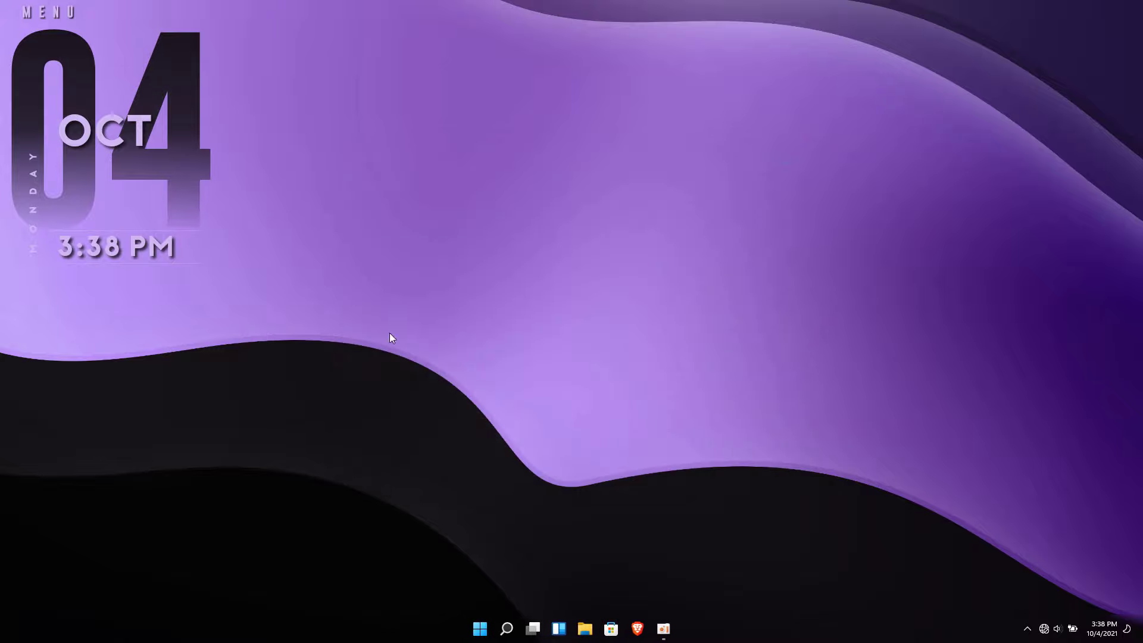
- Move the date and time widget to the desktop's centre, place the MENU dock directly beneath it and expand the dock
{"action": "left_click_drag", "start_coordinate": [200, 189], "coordinate": [667, 303]}
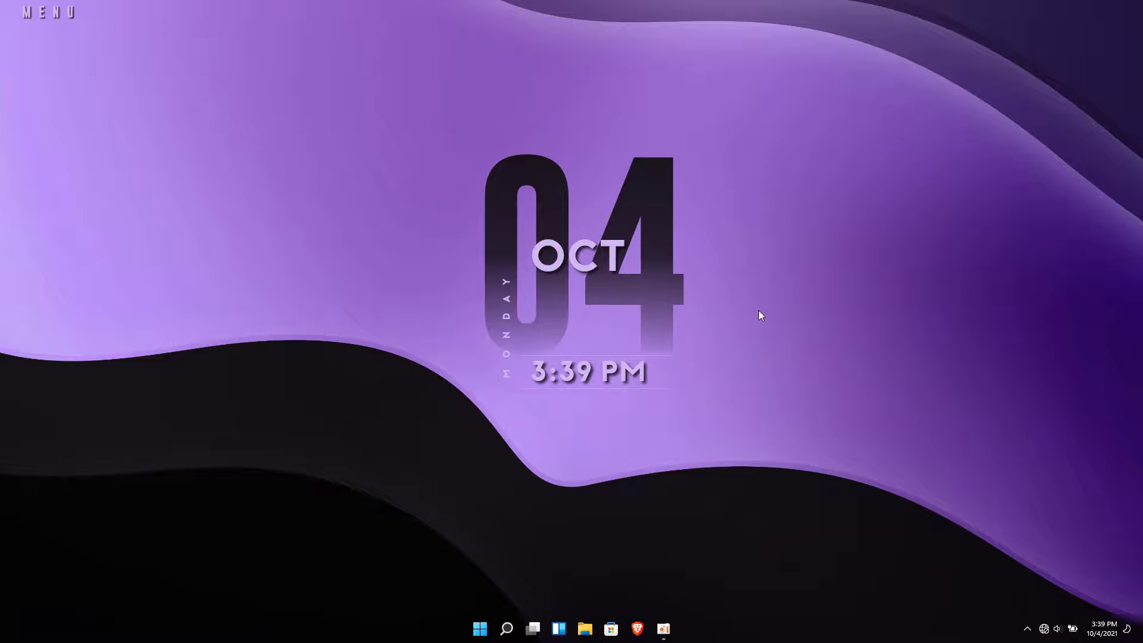
{"action": "mouse_move", "coordinate": [58, 21]}
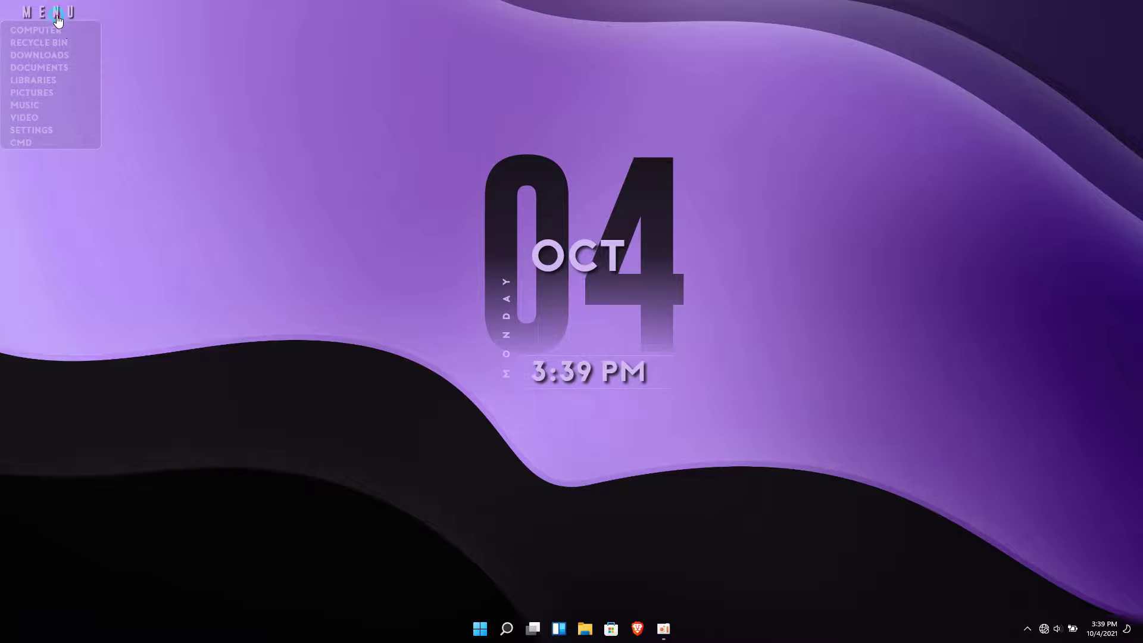
{"action": "left_click_drag", "start_coordinate": [81, 60], "coordinate": [619, 452]}
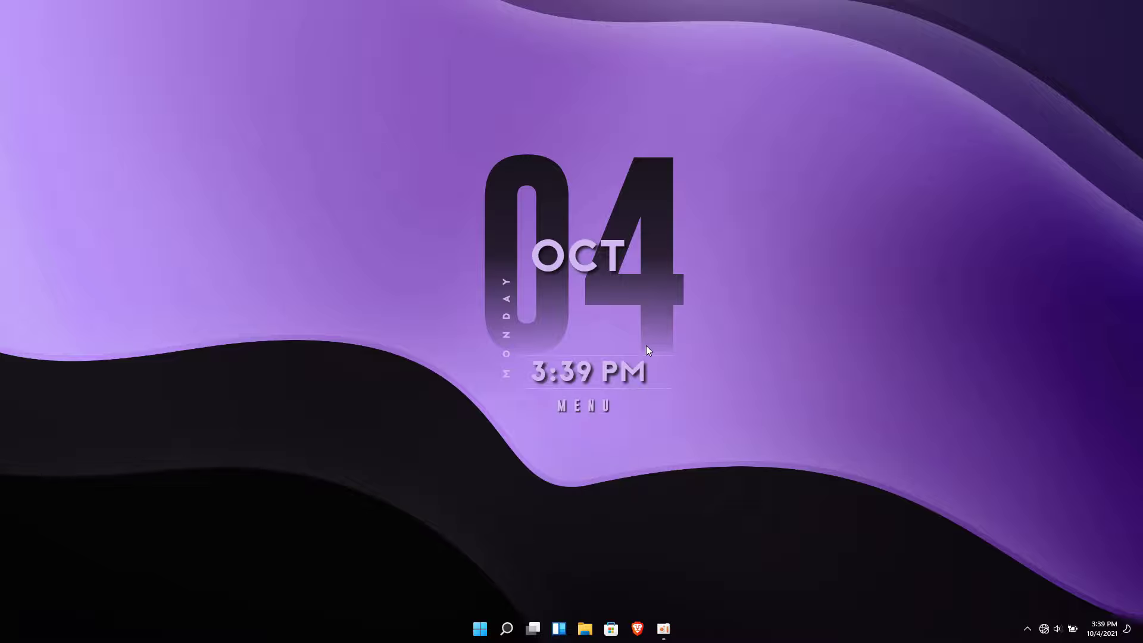
{"action": "mouse_move", "coordinate": [581, 409]}
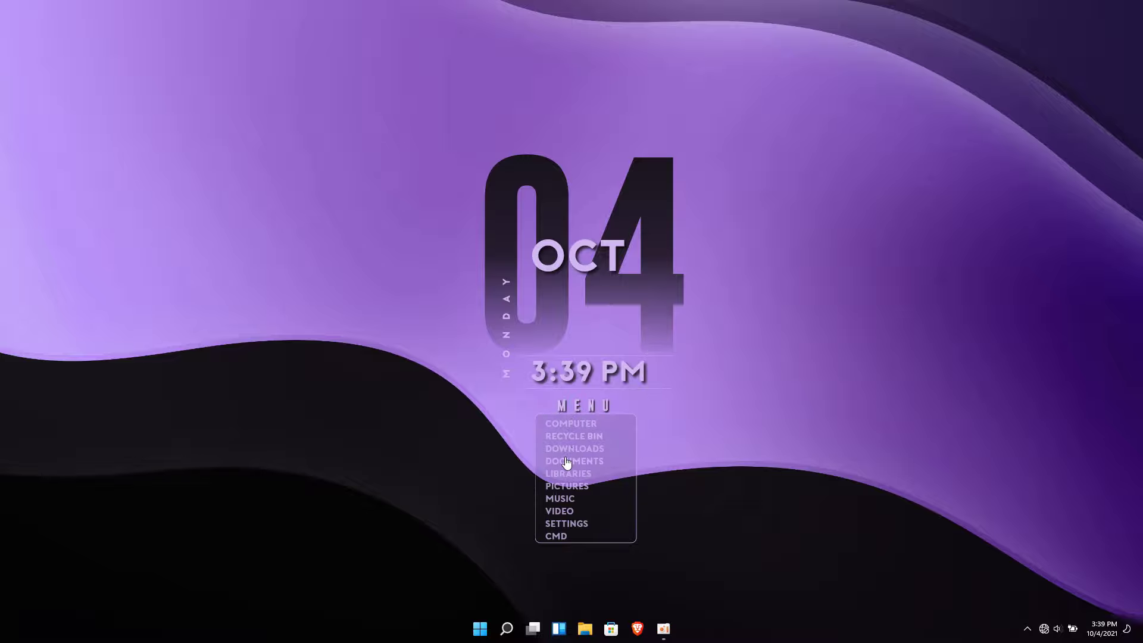
- Open Computer from the desktop MENU dock, view Quick access, This PC and Local Disk (C:) to check the themed folder icons, then close the window
{"action": "left_click", "coordinate": [570, 425]}
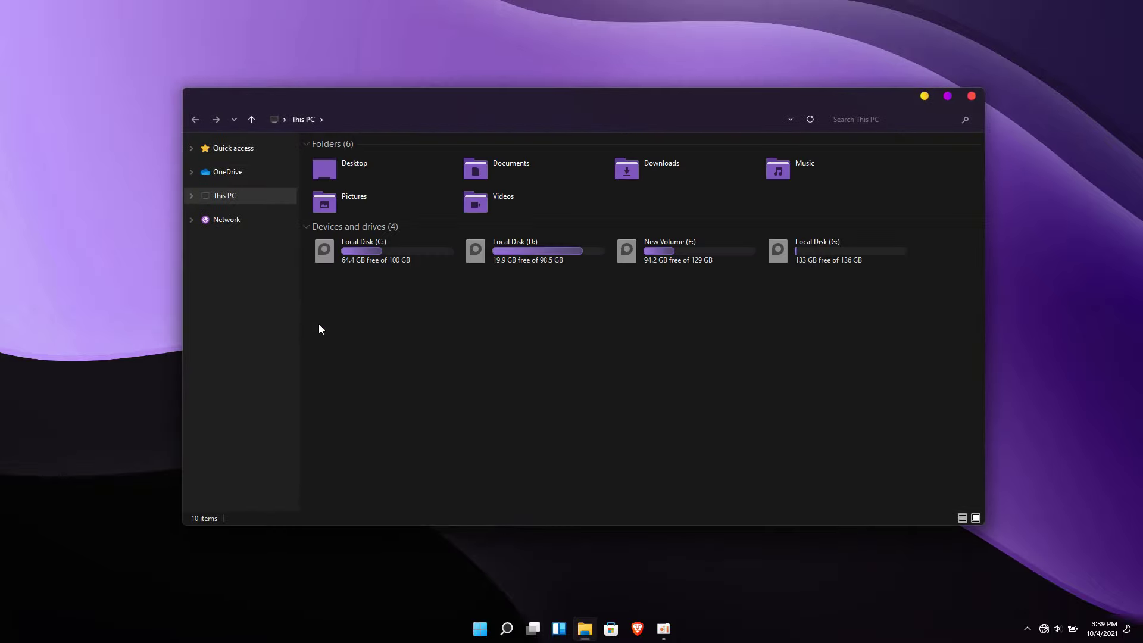
{"action": "left_click", "coordinate": [265, 152]}
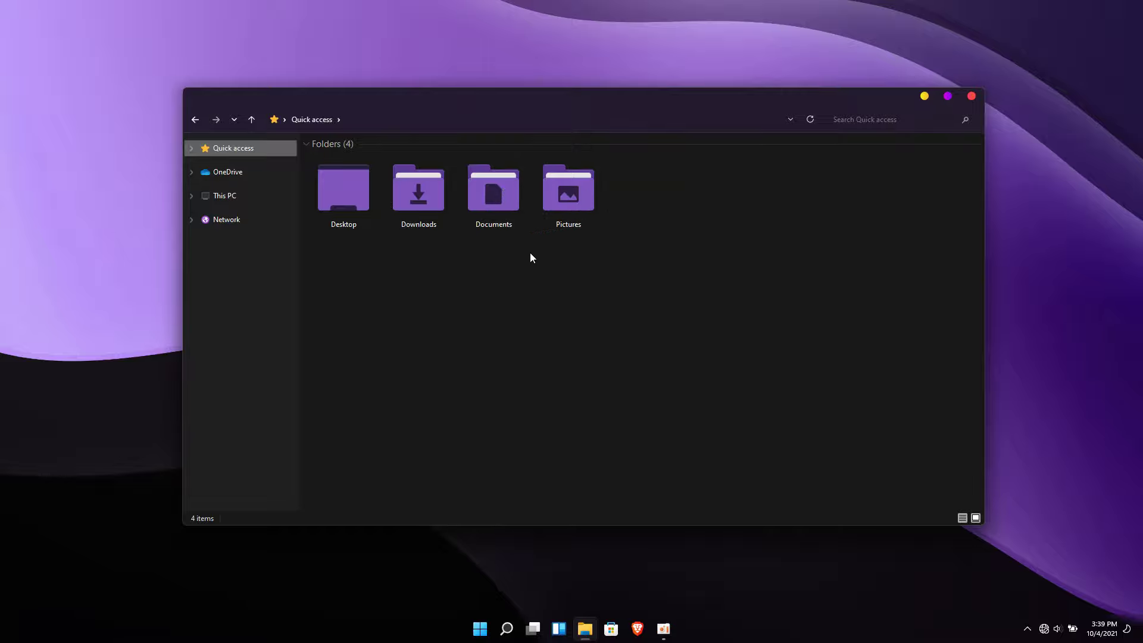
{"action": "left_click", "coordinate": [247, 195]}
{"action": "left_click", "coordinate": [415, 247]}
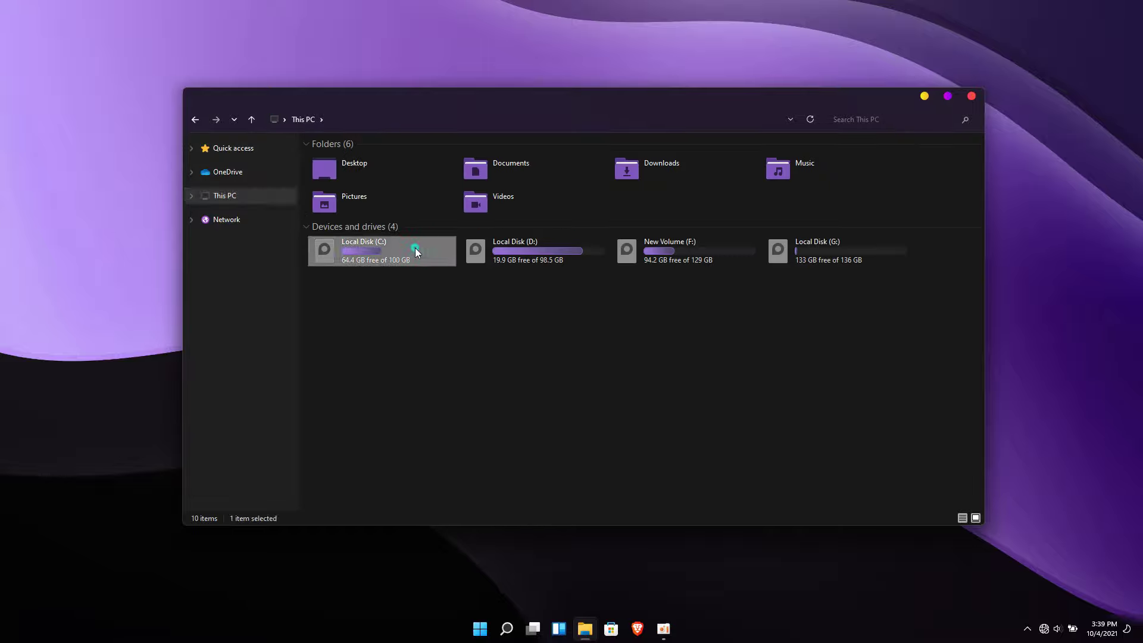
{"action": "double_click", "coordinate": [415, 247]}
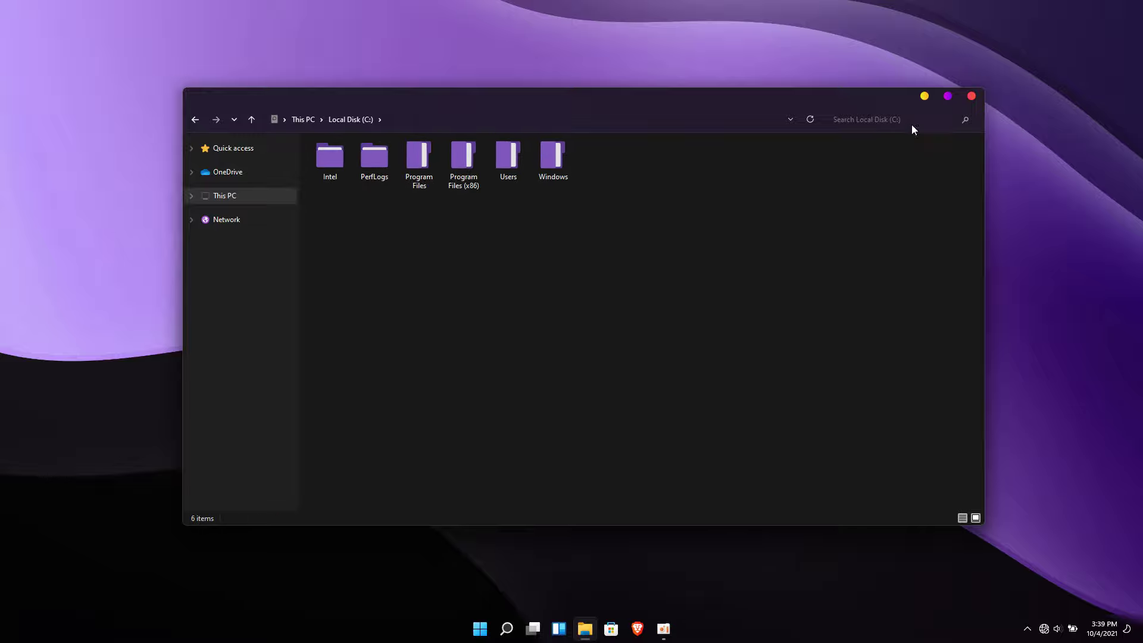
{"action": "left_click", "coordinate": [971, 96]}
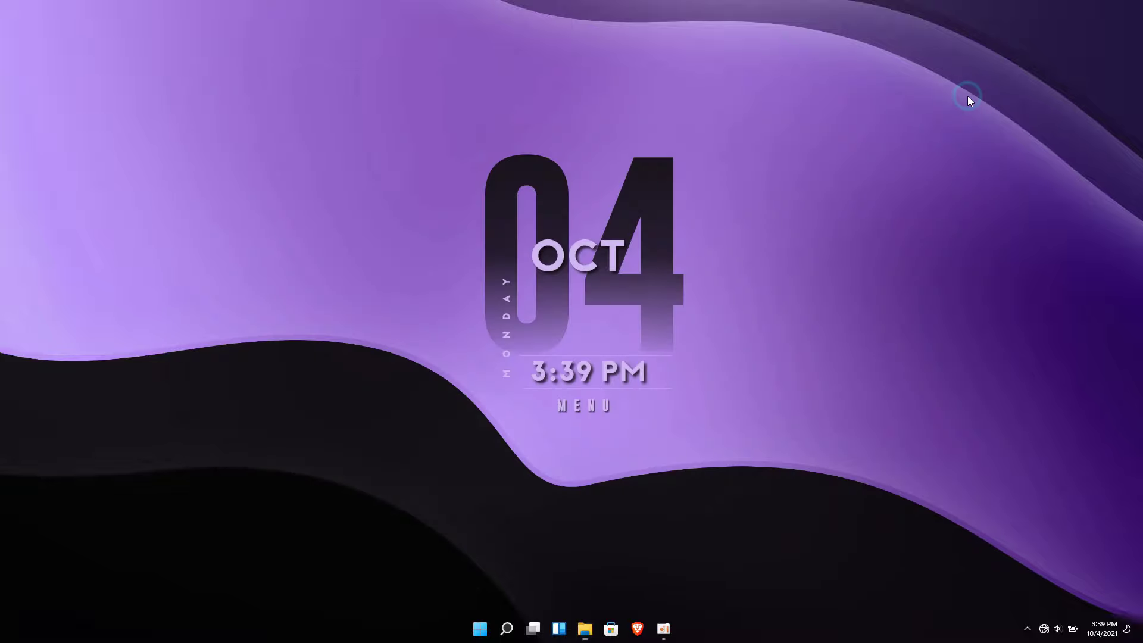
- Expand the desktop MENU dock, then open the Start menu and show its All Programs list to examine the styling
{"action": "left_click", "coordinate": [594, 403]}
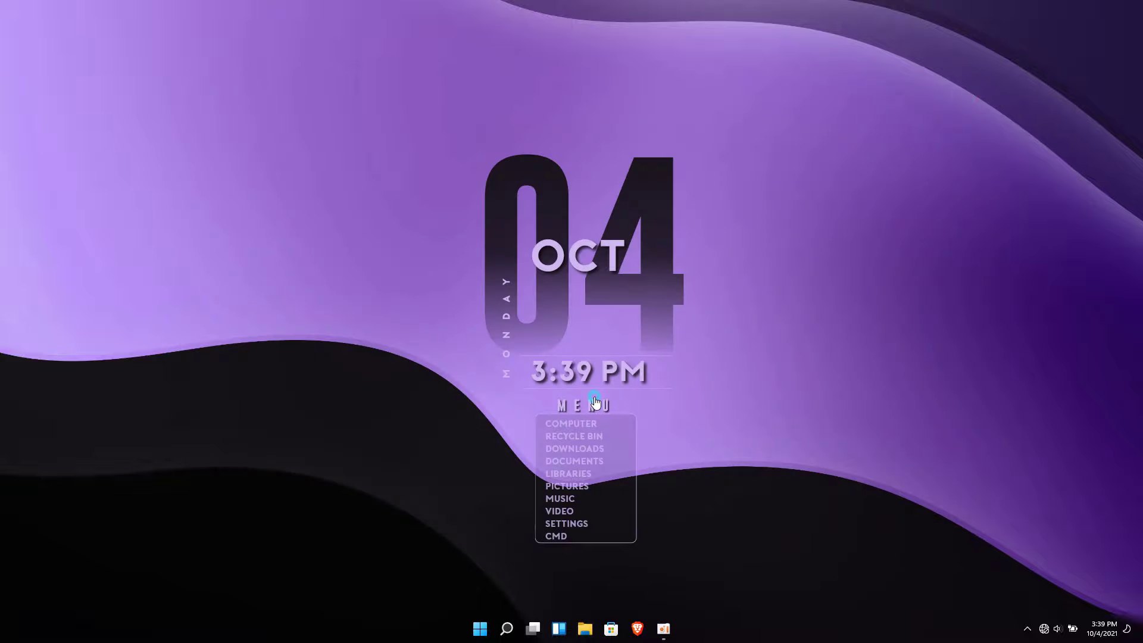
{"action": "left_click", "coordinate": [480, 628]}
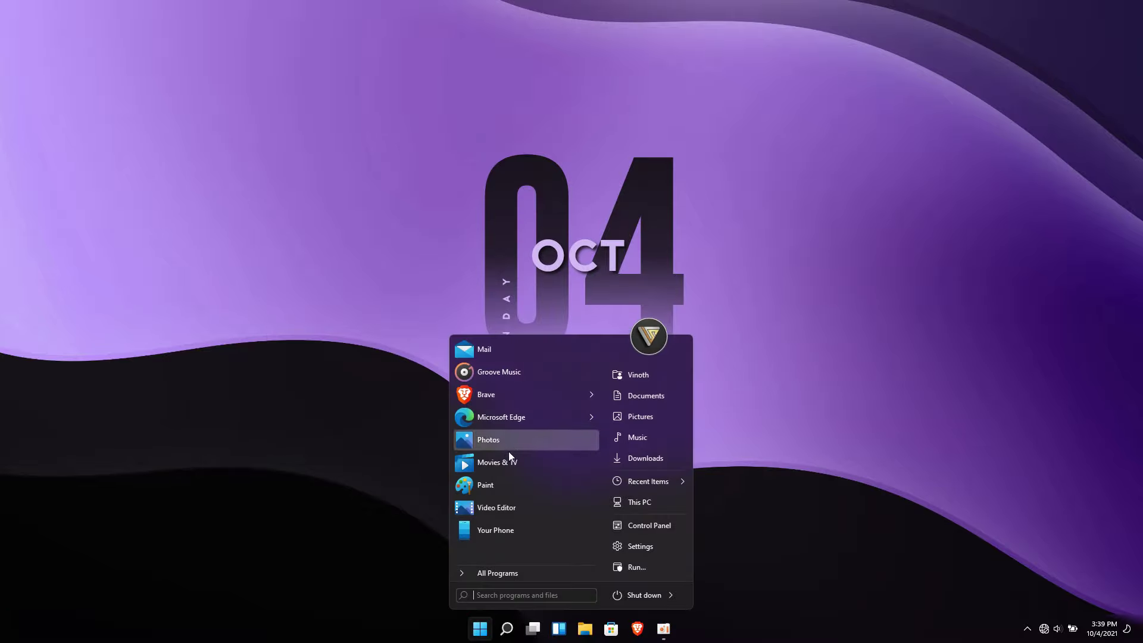
{"action": "left_click", "coordinate": [519, 572]}
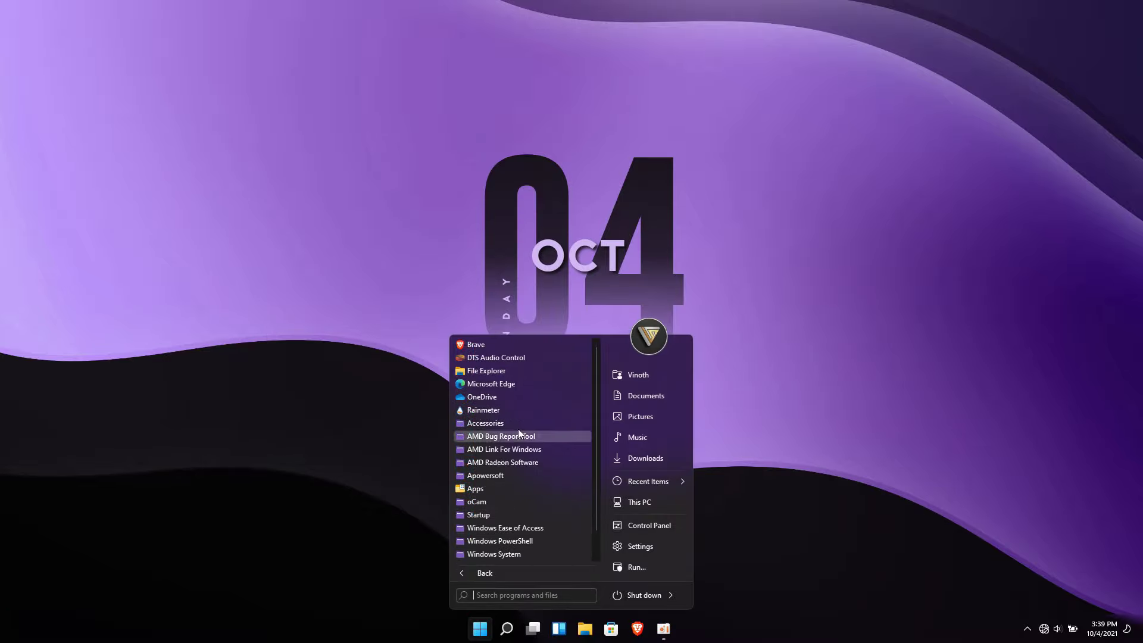